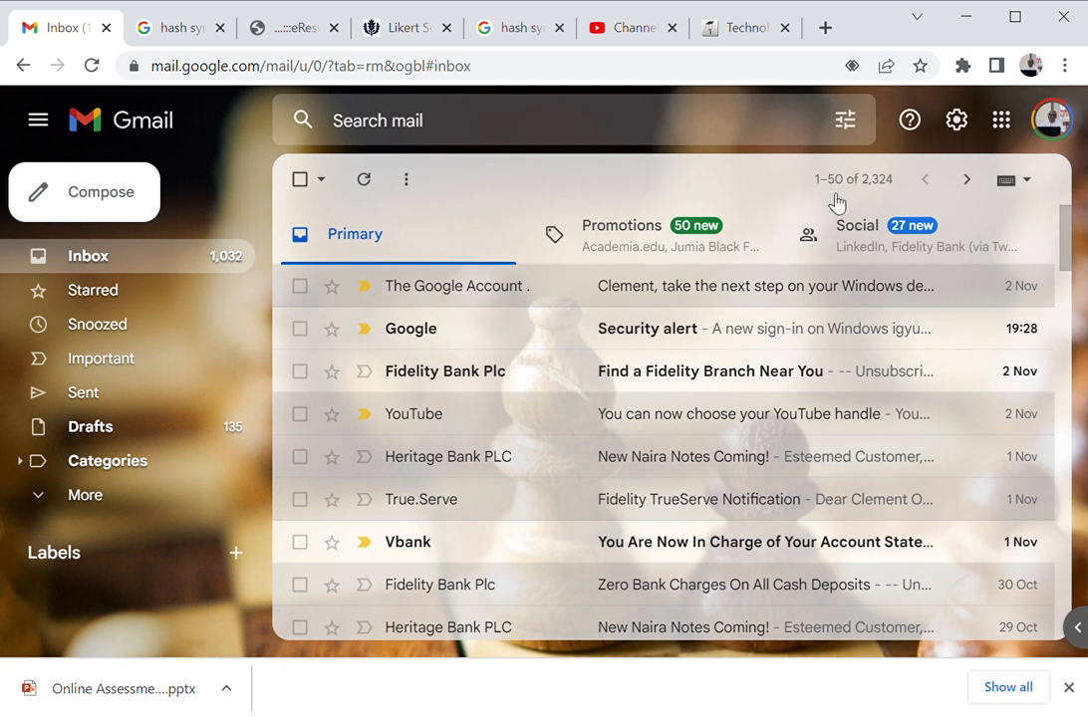
- Open Google Forms from the Gmail inbox and create a blank form
click(1002, 121)
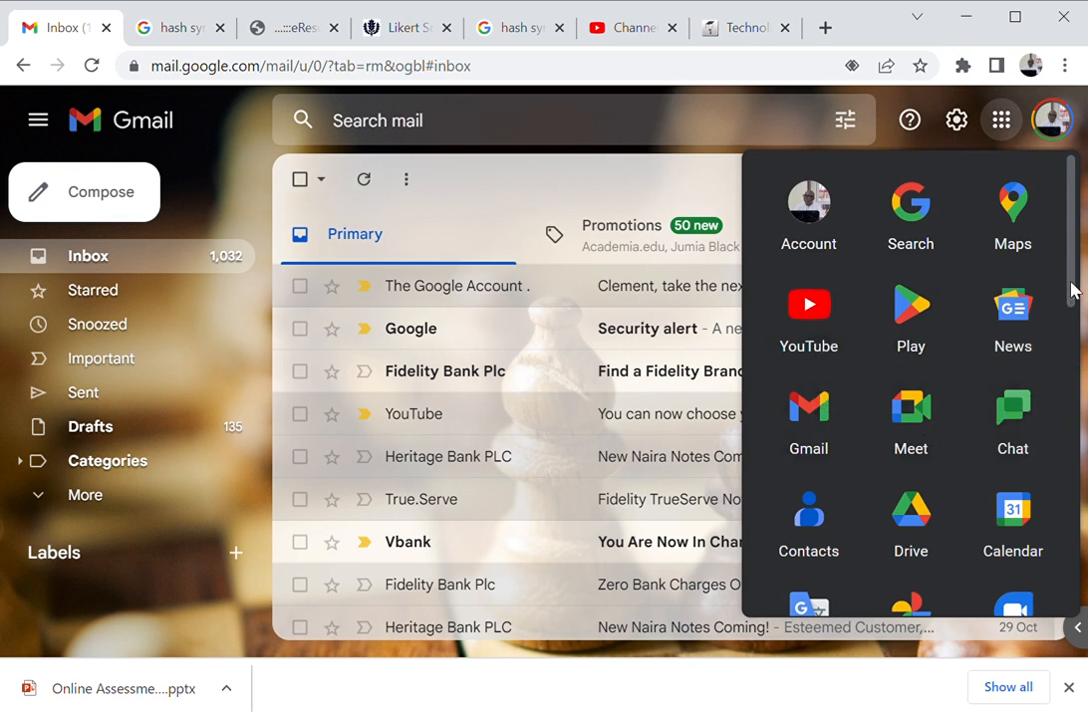
drag(1072, 291, 1080, 488)
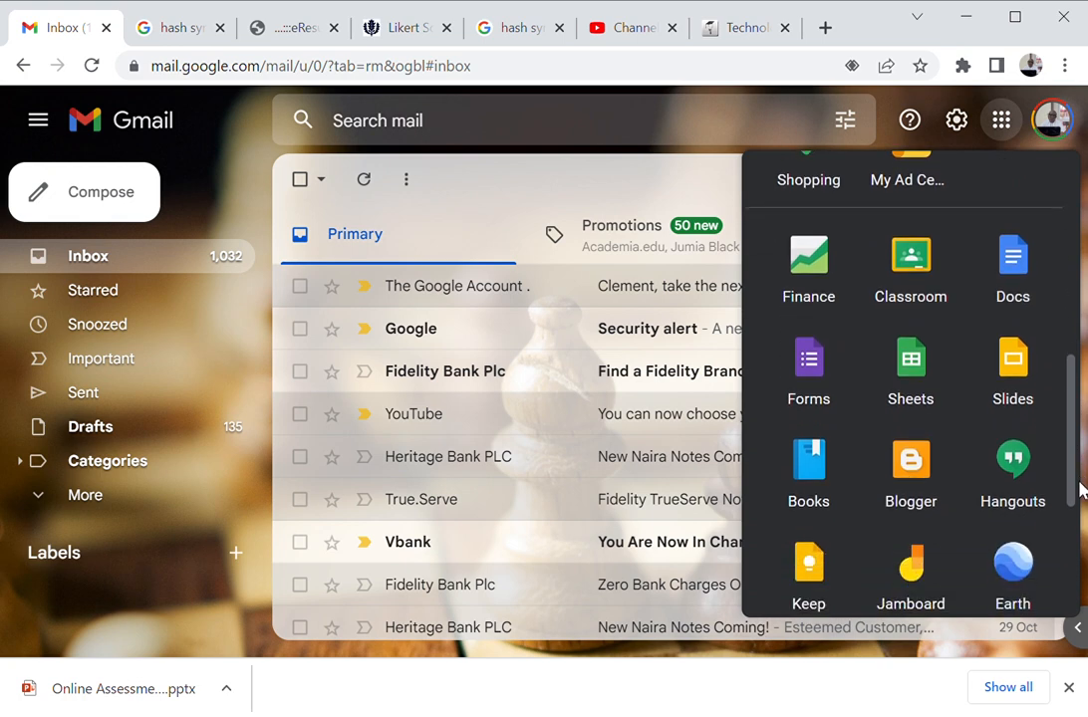
scroll(811, 379, up, 5)
click(807, 377)
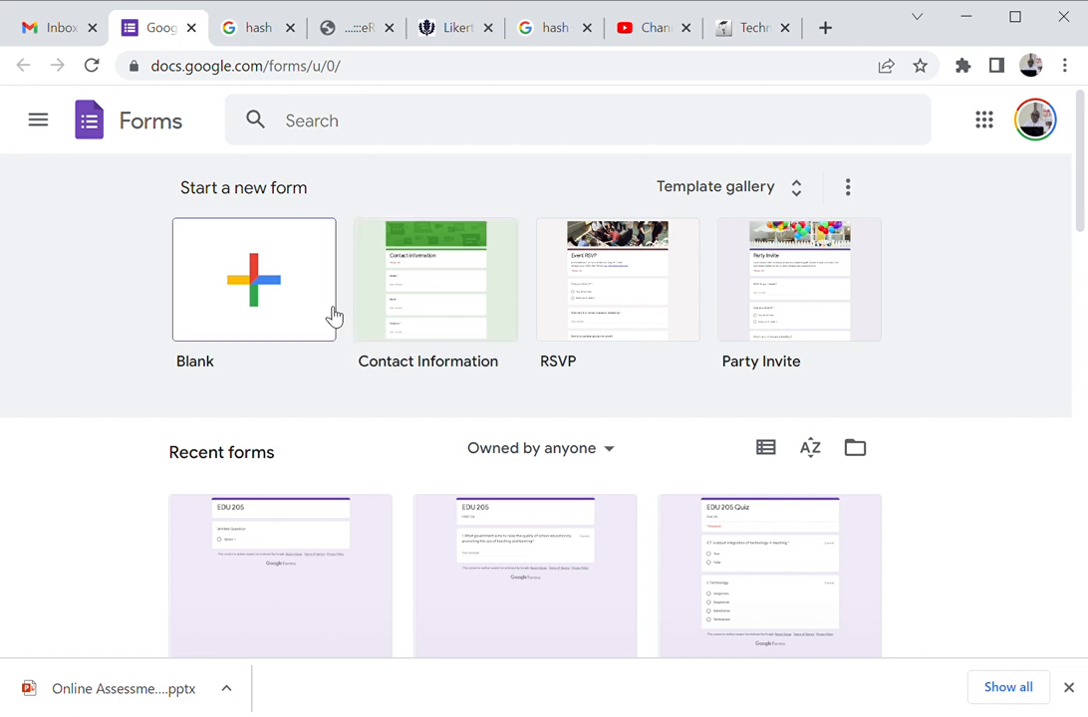
click(281, 289)
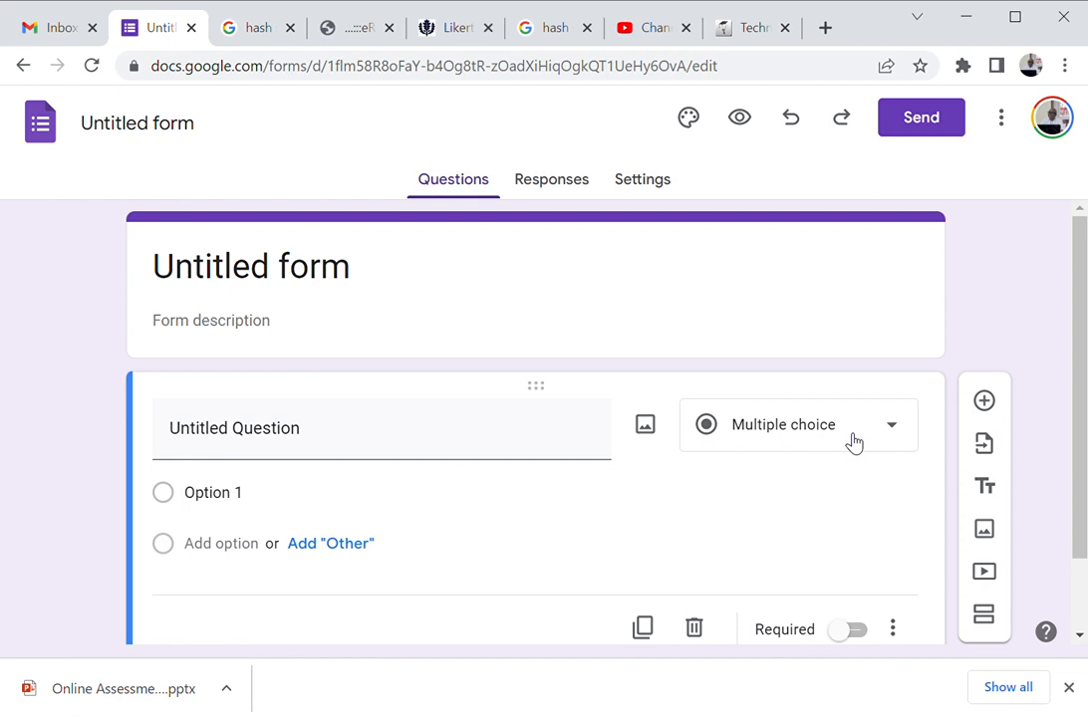
- Replace the form's title with "EDU 205" and enter "First CA" as the form description
click(377, 279)
key(BackSpace)
key(BackSpace)
key(BackSpace)
key(BackSpace)
key(BackSpace)
key(BackSpace)
key(BackSpace)
key(BackSpace)
key(BackSpace)
key(BackSpace)
key(BackSpace)
key(BackSpace)
key(BackSpace)
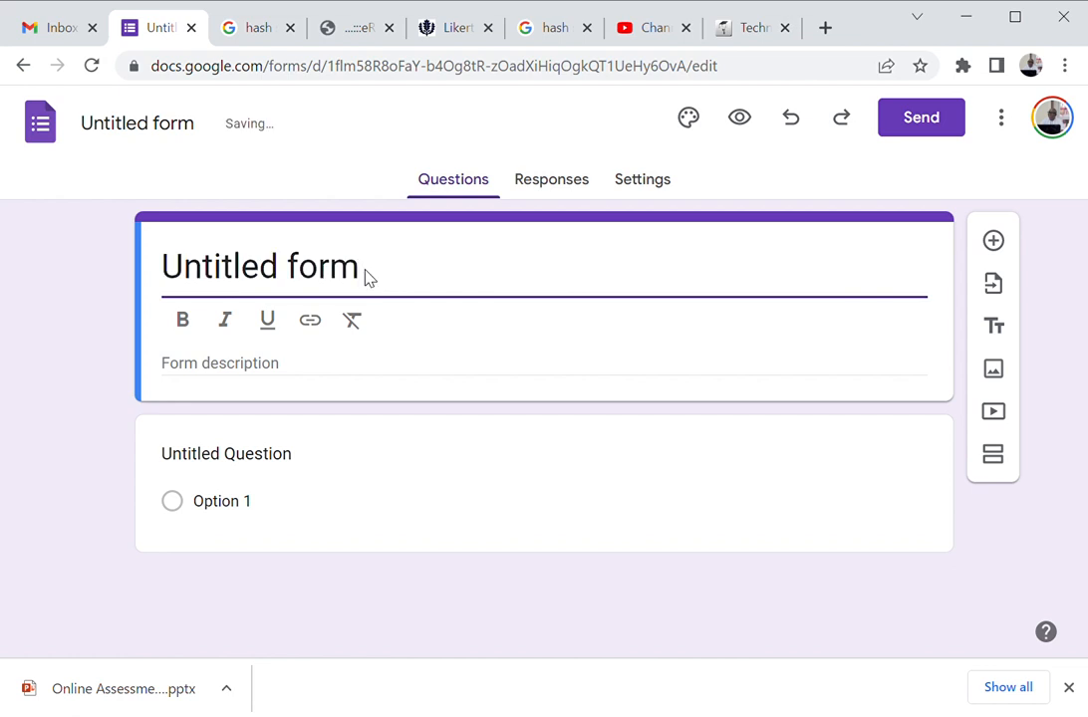
text(ED)
key(BackSpace)
key(BackSpace)
key(BackSpace)
key(BackSpace)
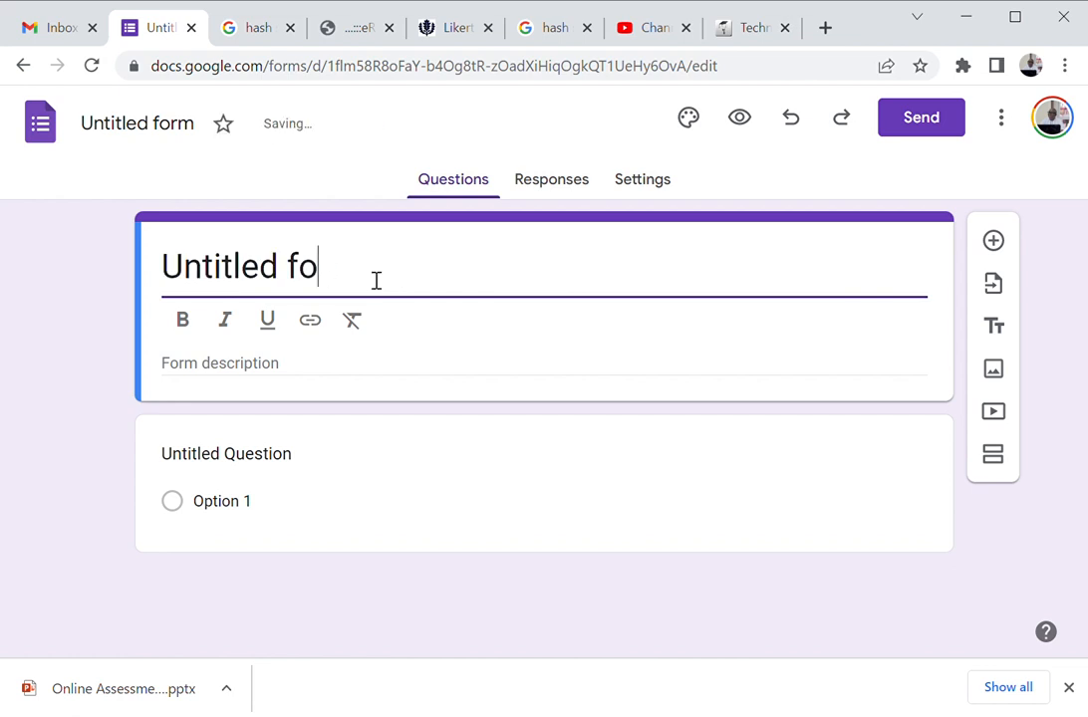
key(BackSpace)
key(BackSpace)
key(BackSpace)
key(BackSpace)
key(BackSpace)
key(BackSpace)
key(BackSpace)
key(BackSpace)
key(BackSpace)
key(BackSpace)
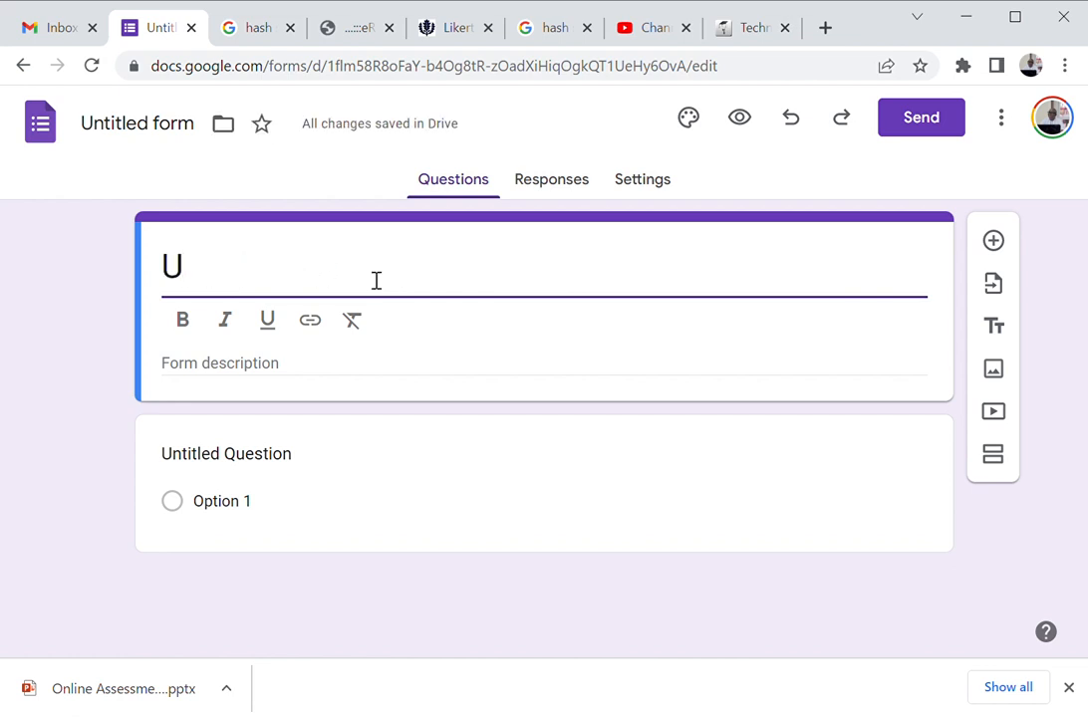
key(Home)
text(EDU )
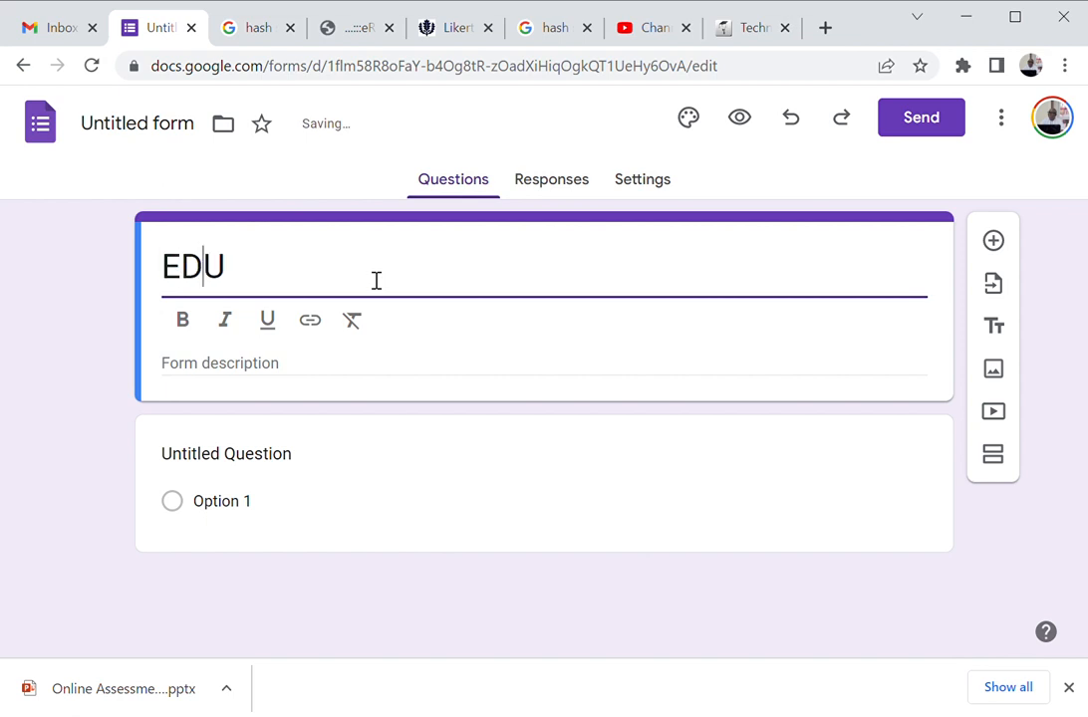
text(205)
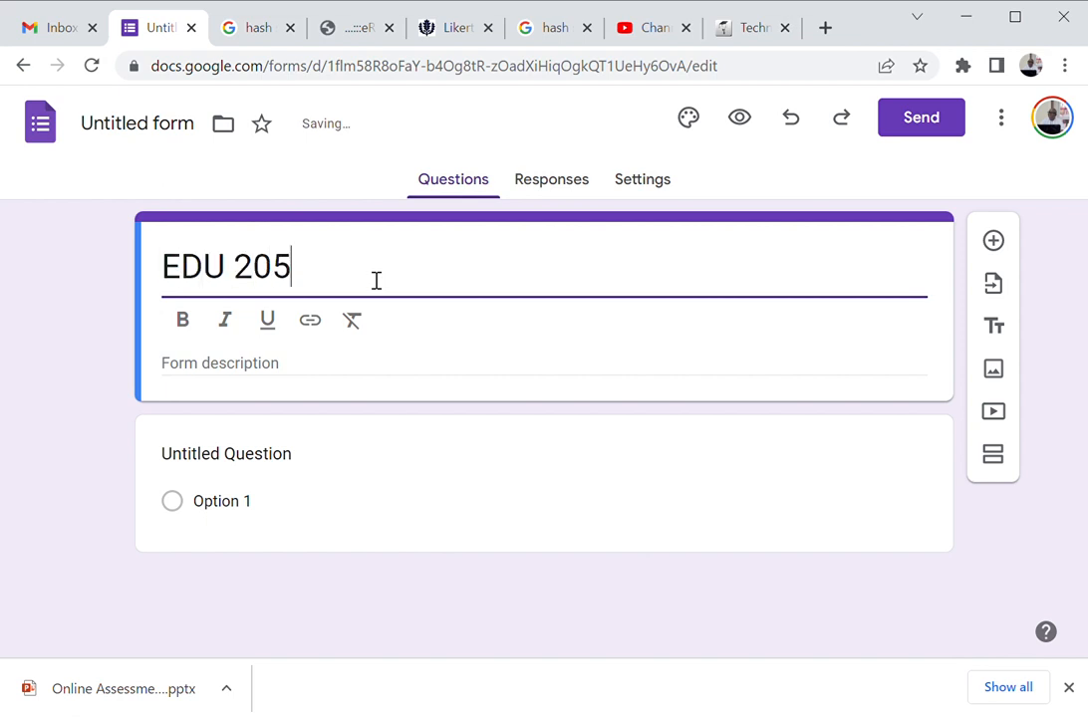
click(260, 362)
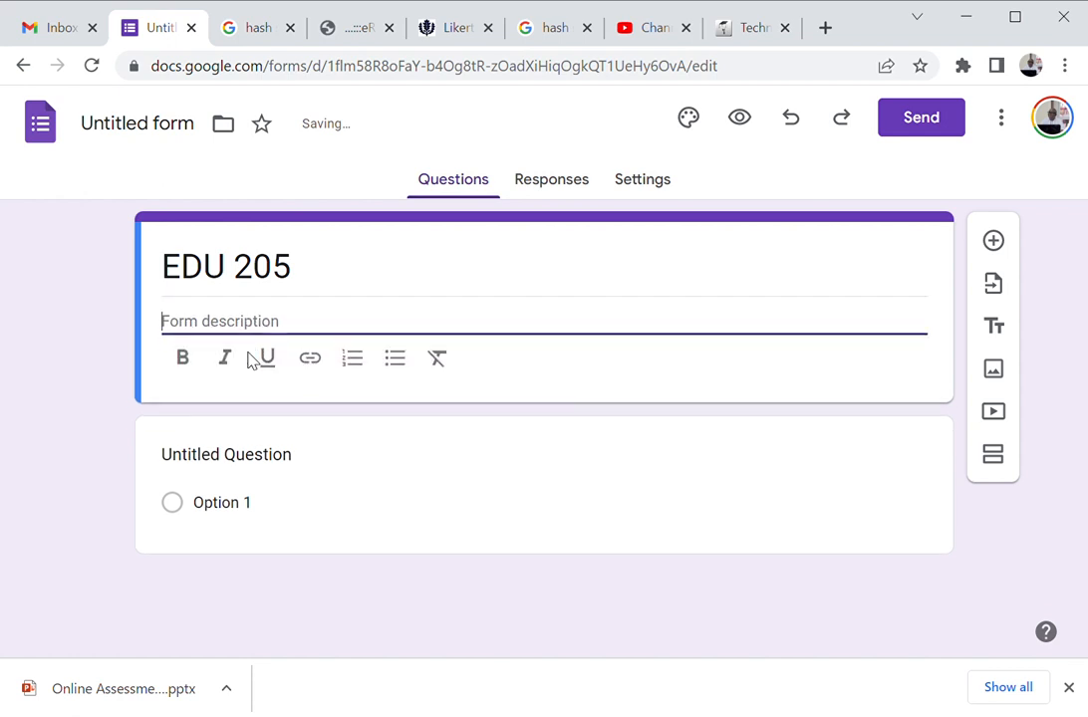
text(First CA)
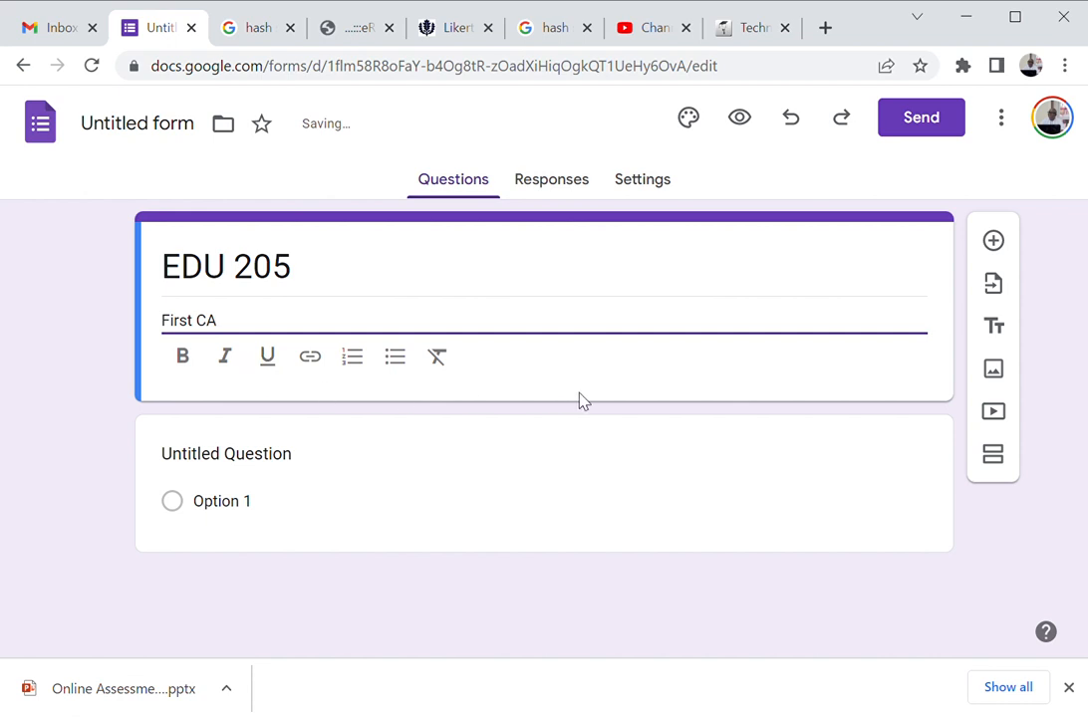
- Change the first question's type to Short answer
click(478, 475)
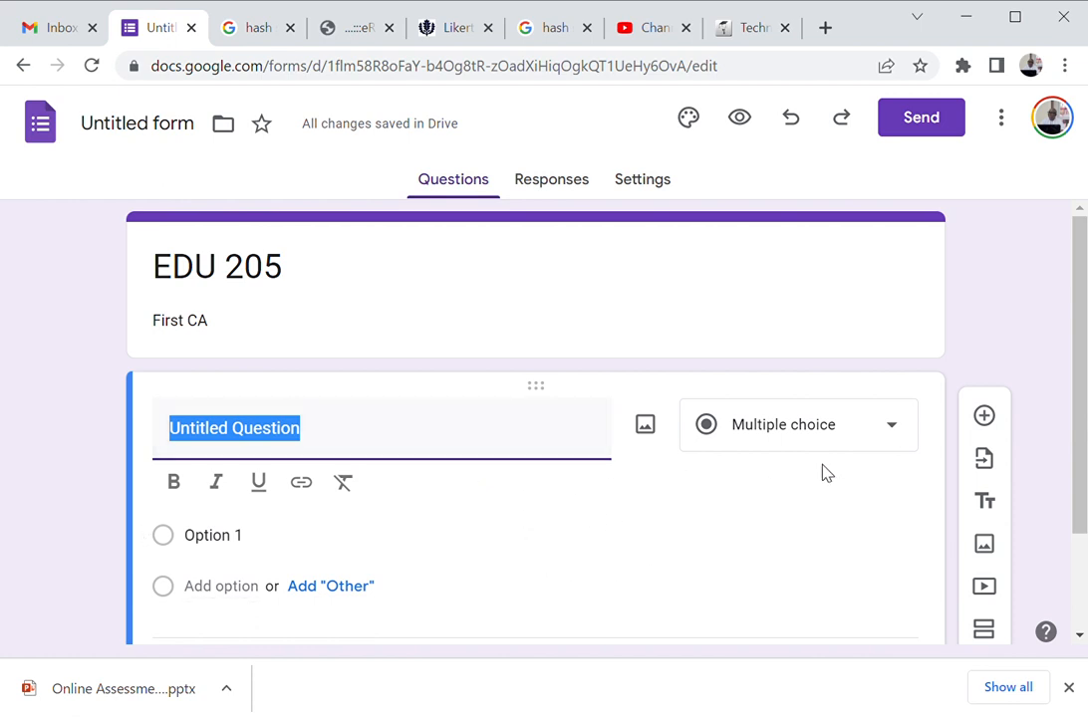
click(892, 428)
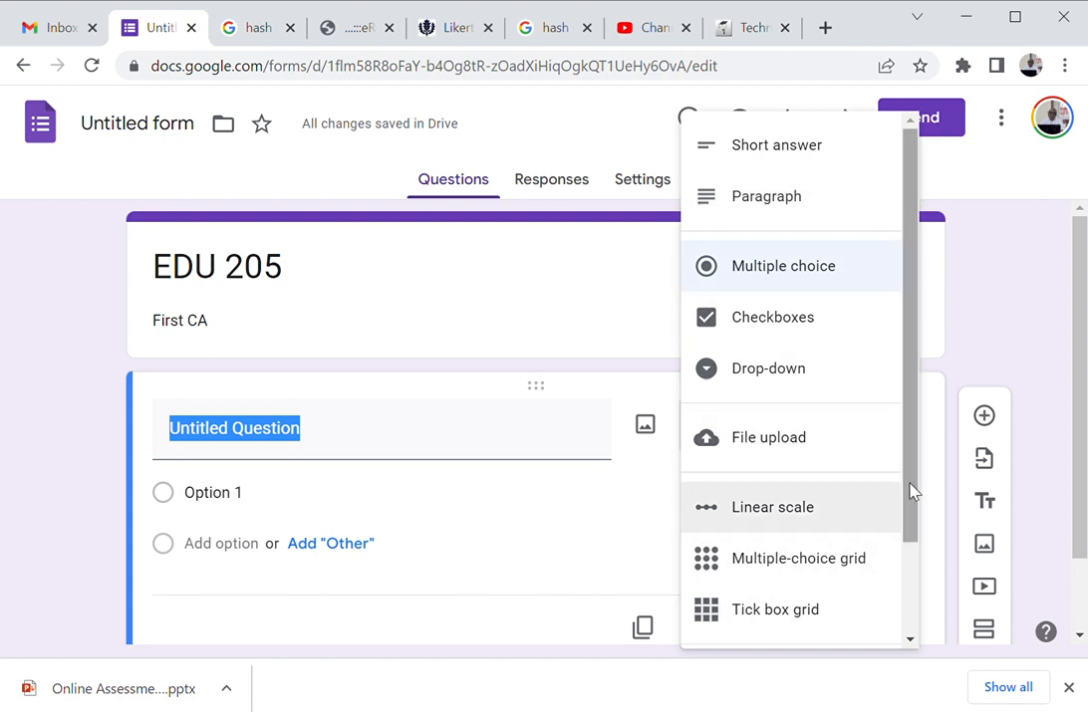
drag(916, 486, 908, 409)
click(797, 162)
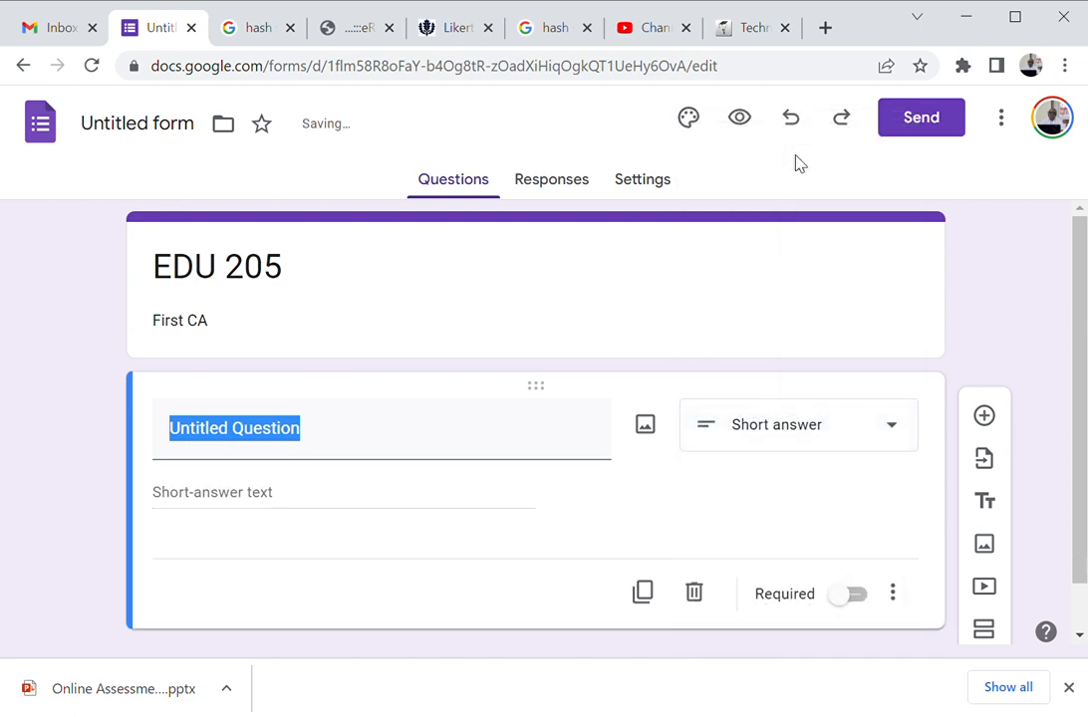
- Enter the question text "1. What is the main objective in technology in education?" in the untitled question
click(346, 442)
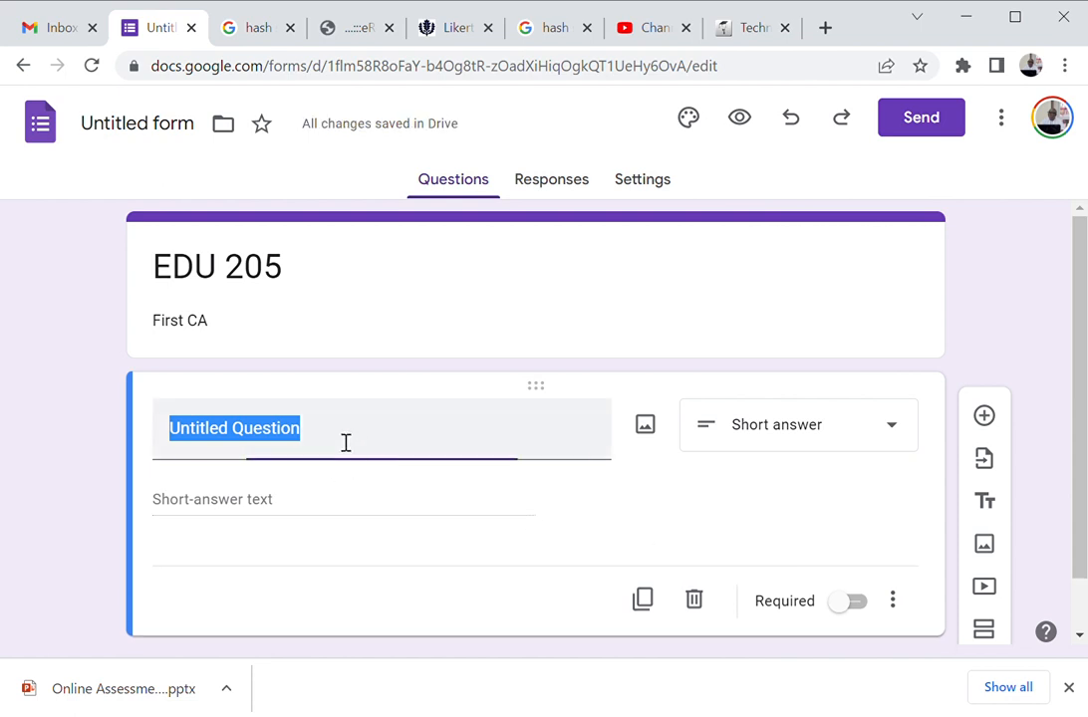
text(1.)
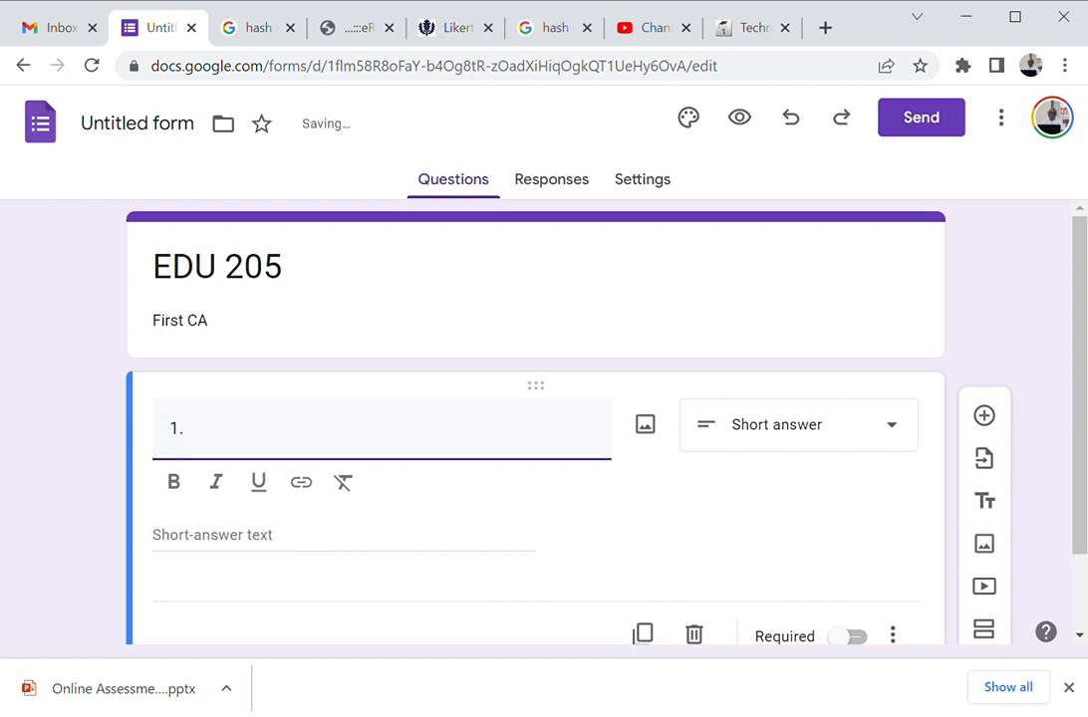
key(alt+Tab)
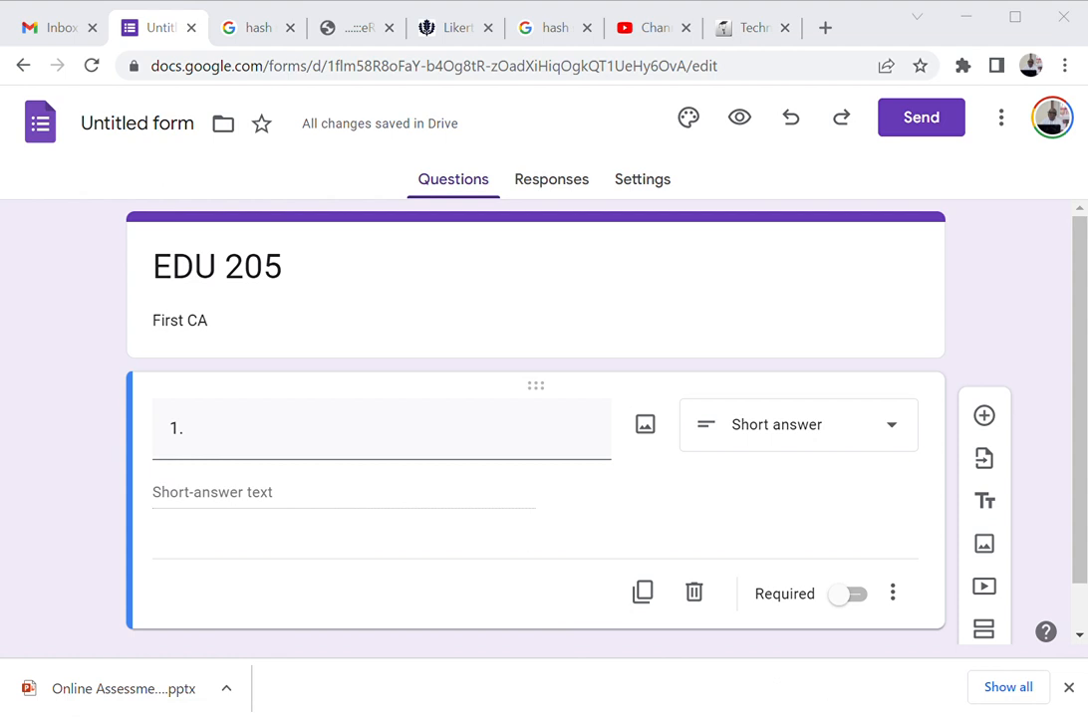
click(733, 694)
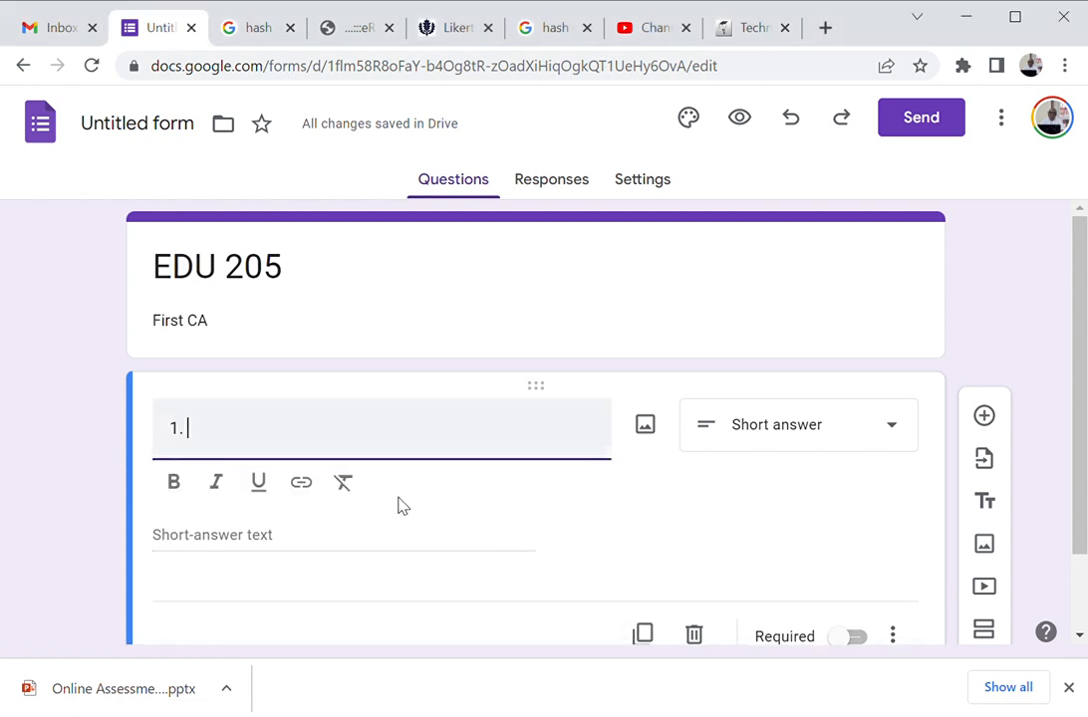
text(What is the main objective in technology in education?)
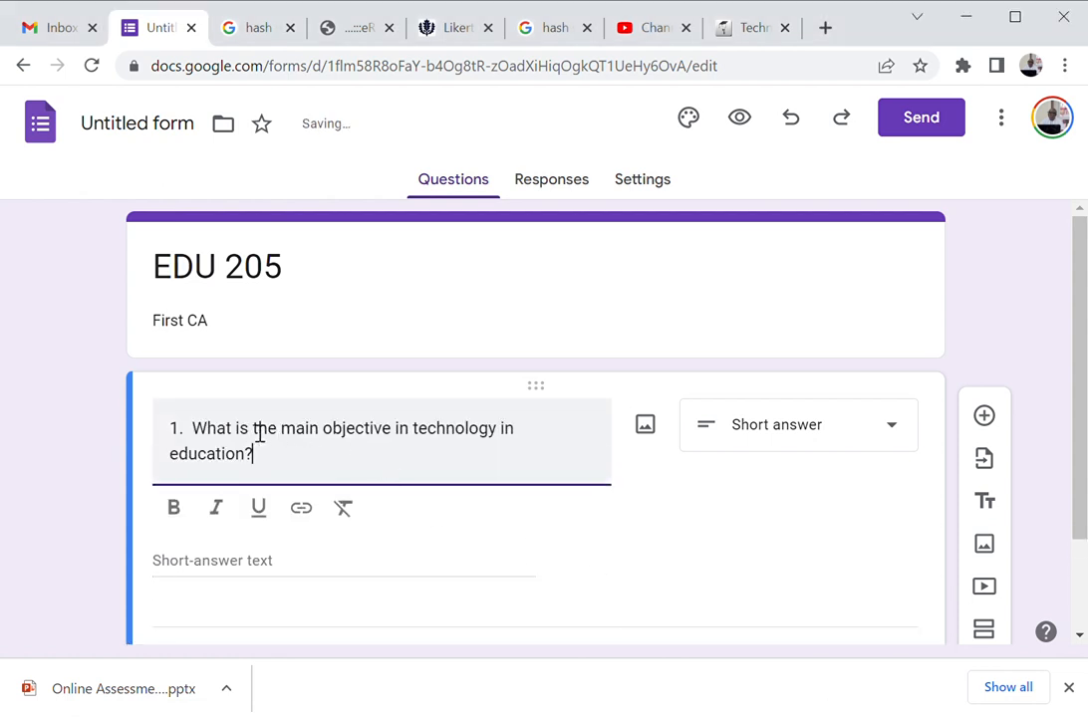
- Correct the question's wording by replacing "in" before "technology" with "of"
click(418, 439)
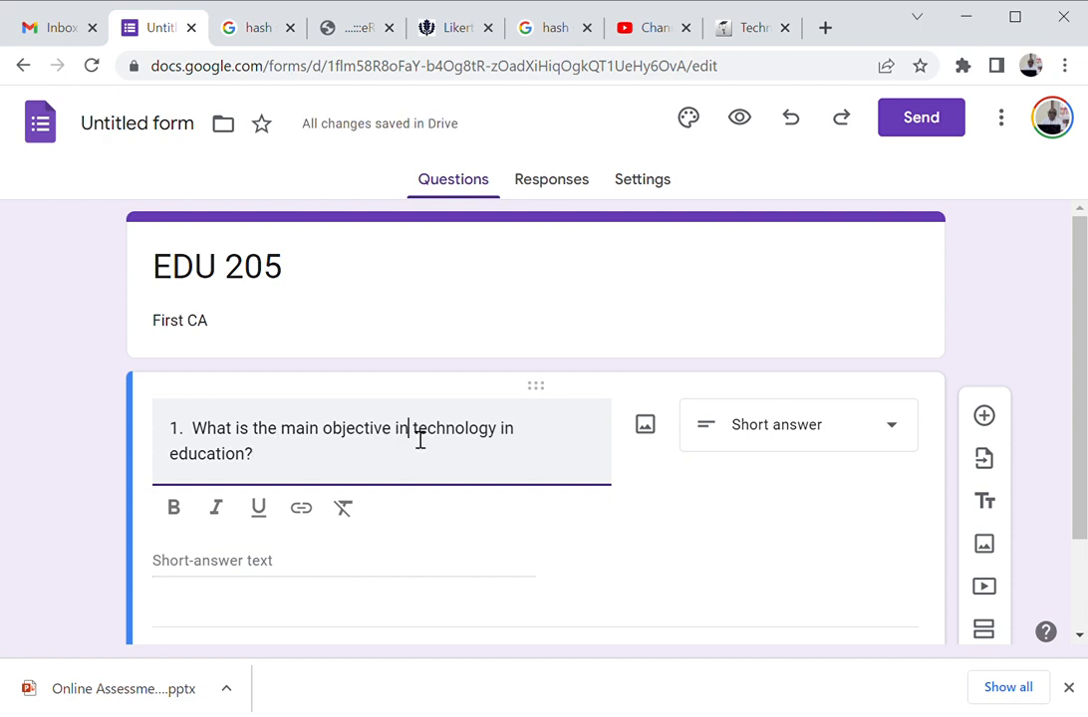
key(BackSpace)
key(BackSpace)
text(OF)
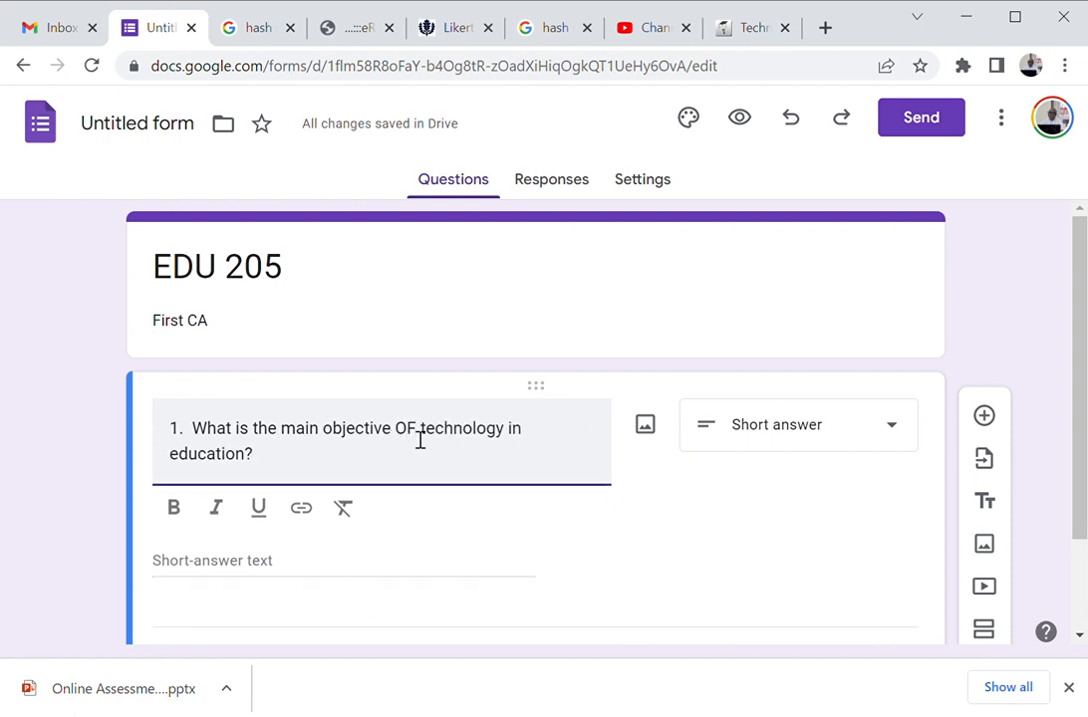
key(BackSpace)
key(BackSpace)
text(of)
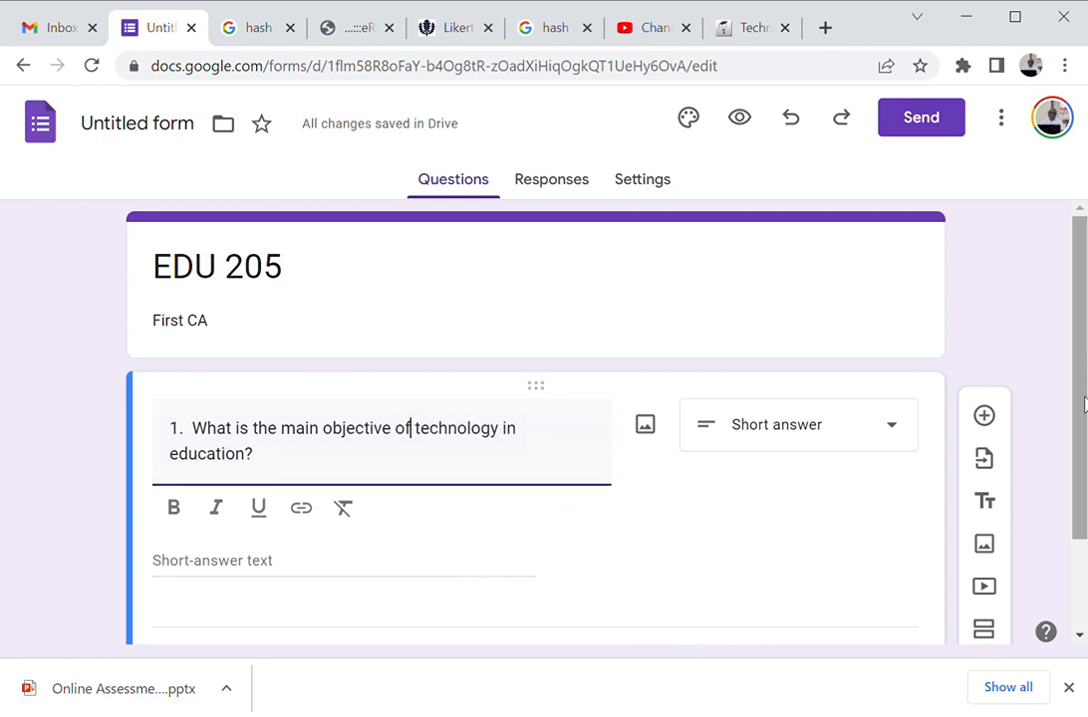
drag(1078, 400, 1076, 468)
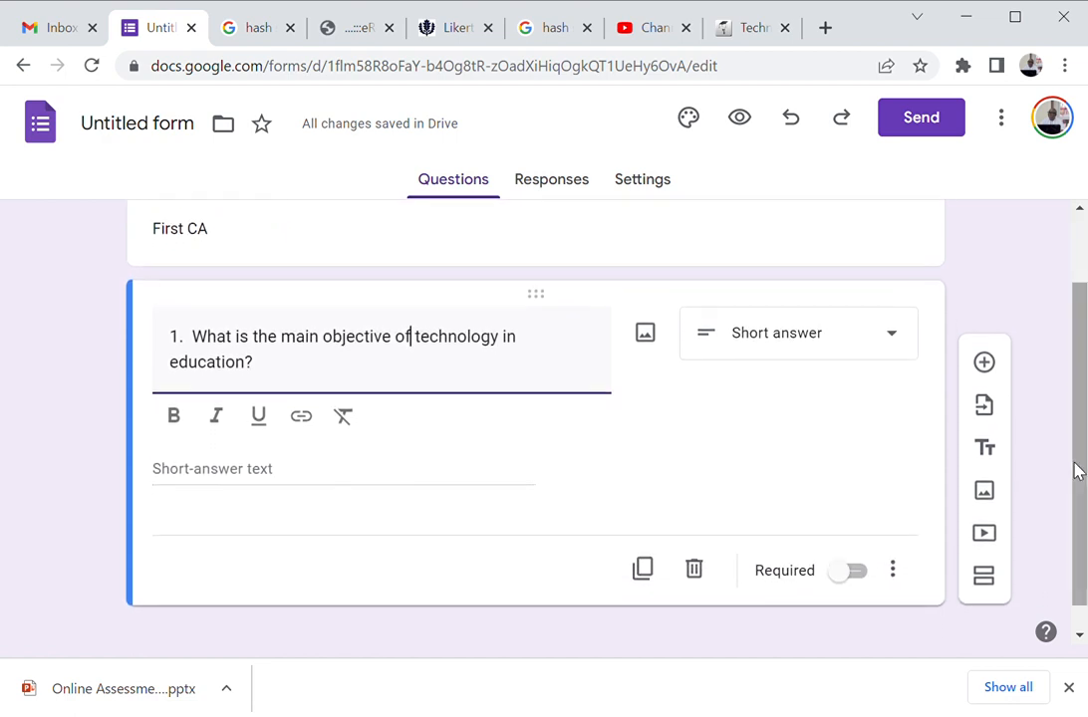
click(240, 474)
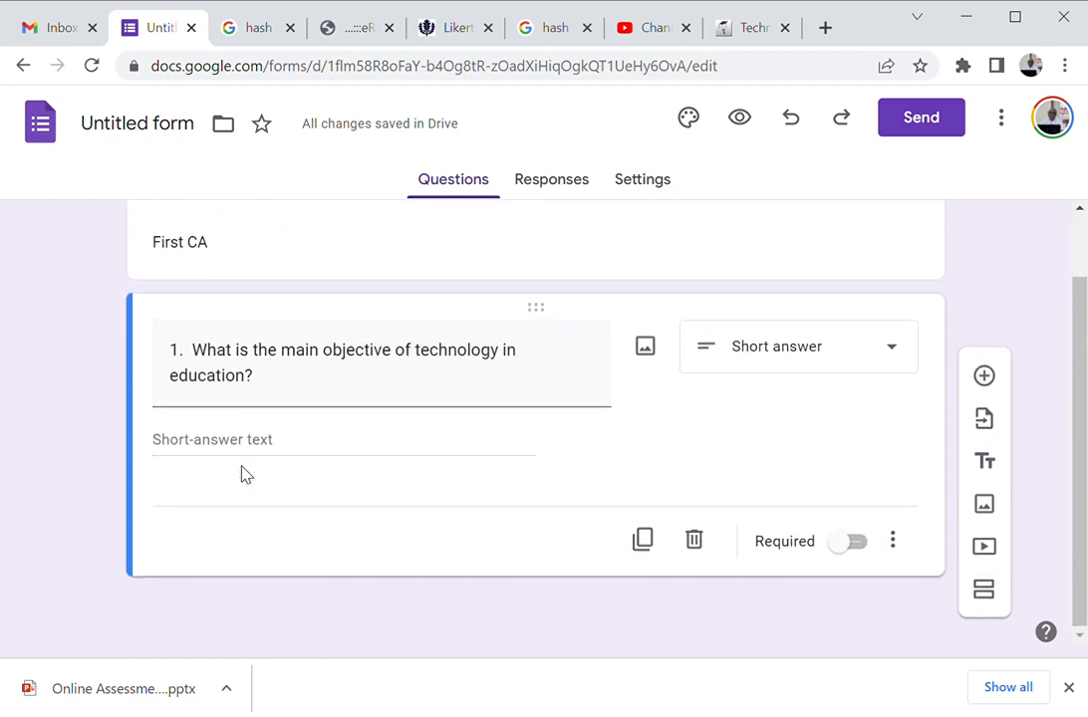
- Turn the form into a quiz and review its respondent settings and default question point value
click(554, 190)
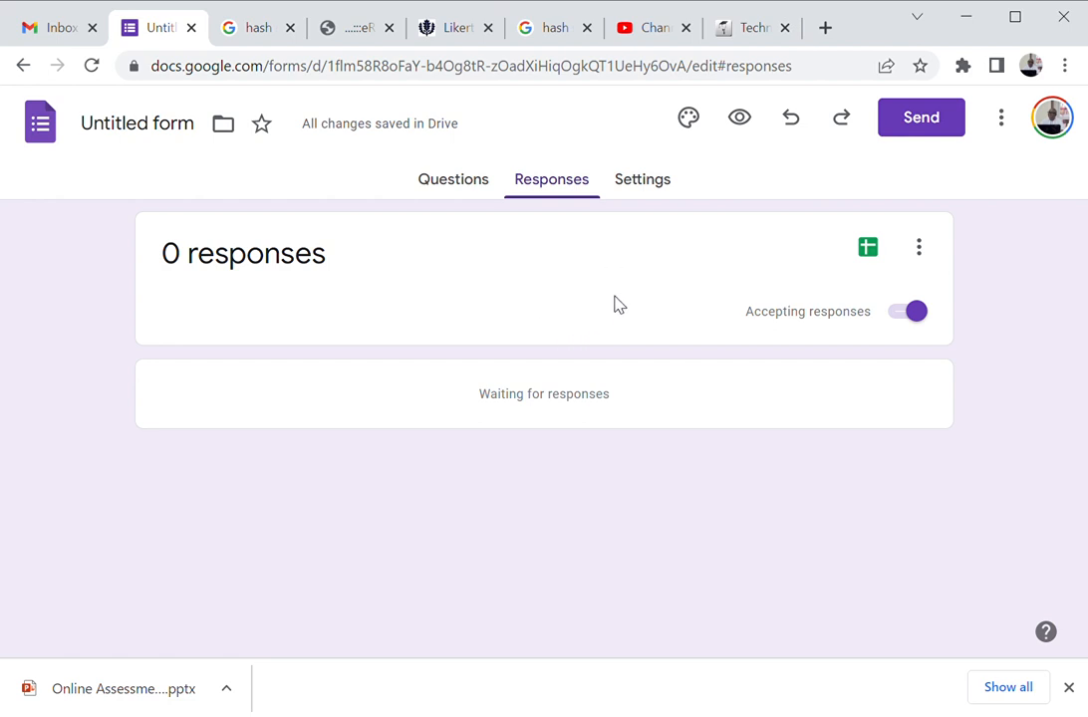
click(641, 185)
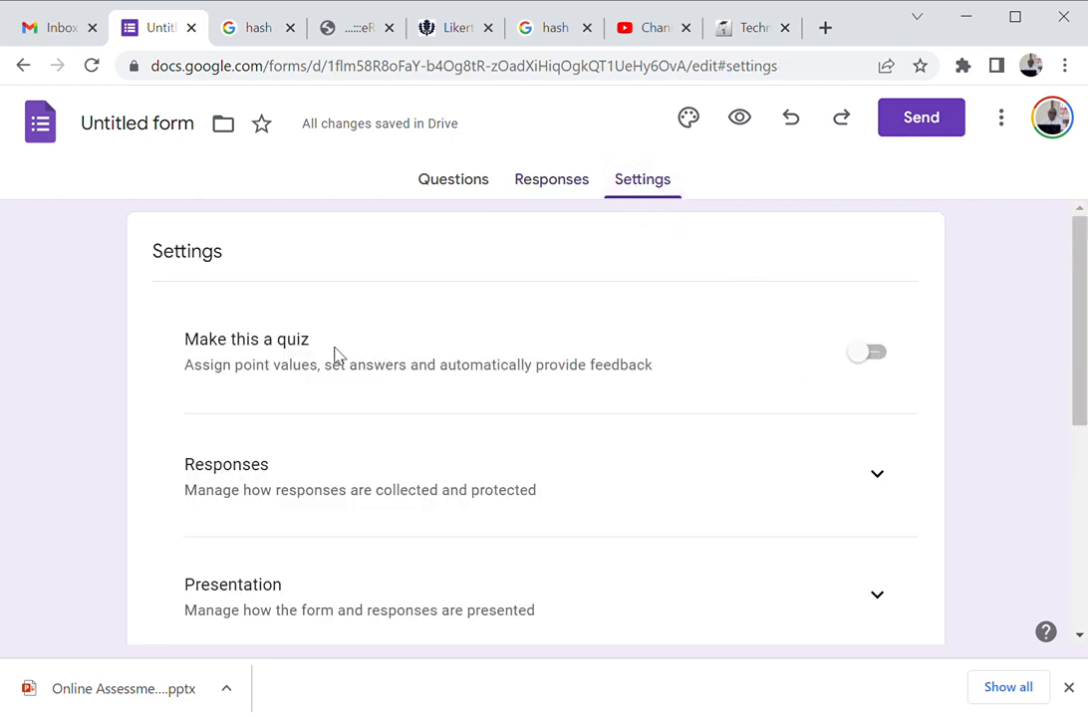
click(862, 360)
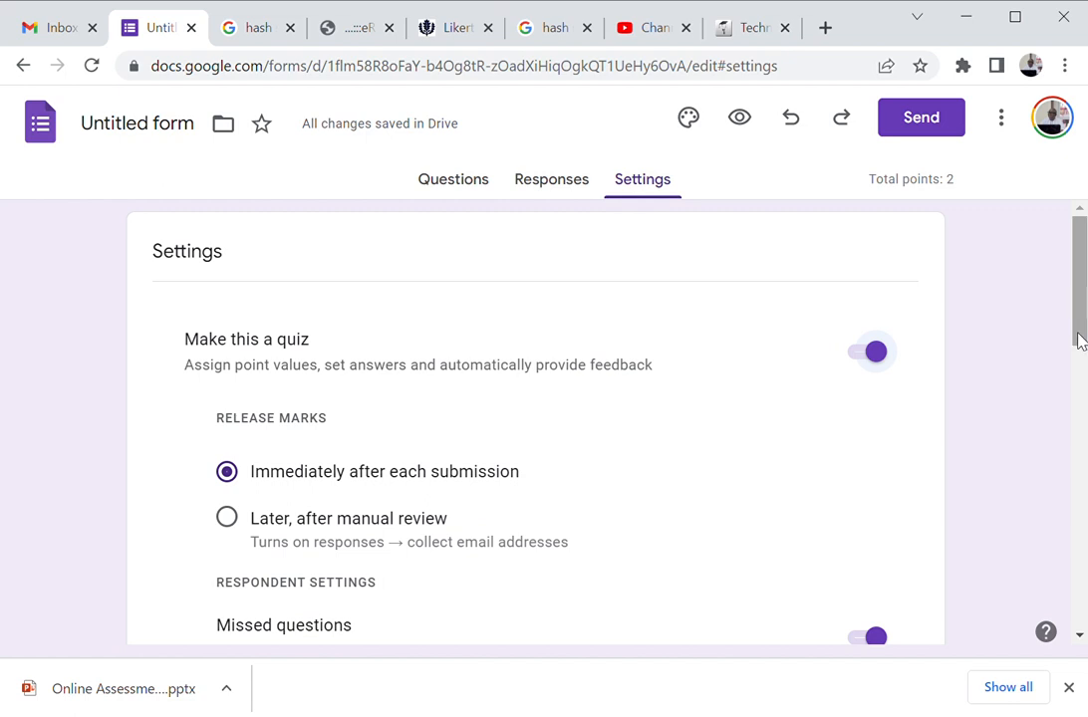
drag(1077, 338, 1078, 446)
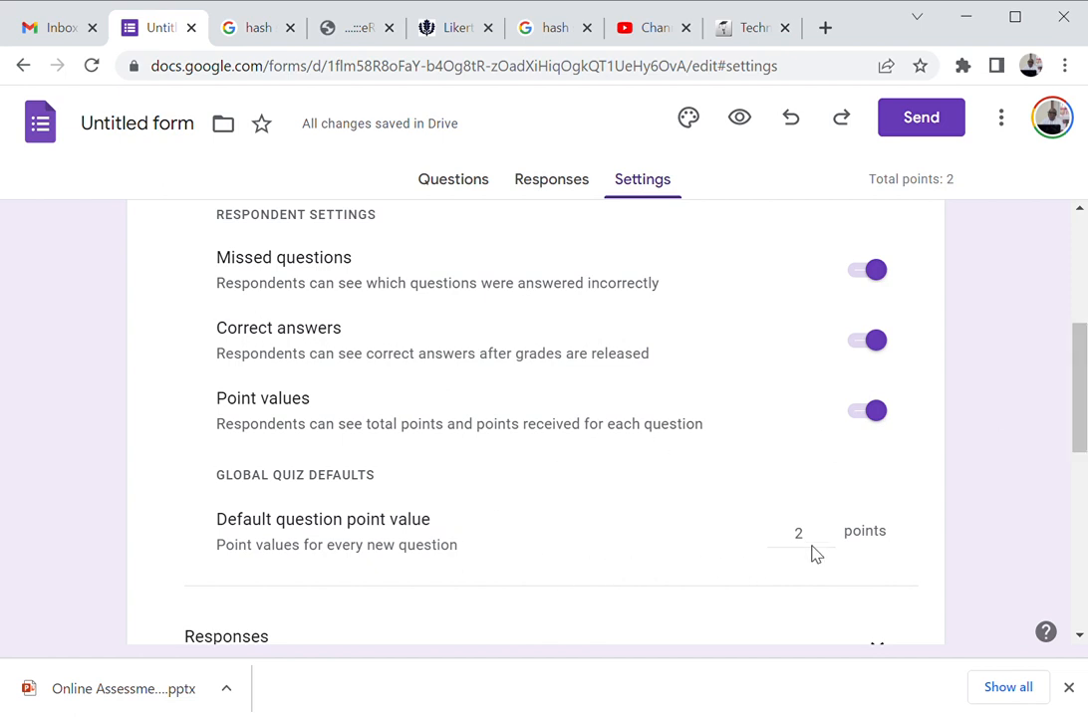
mouse_move(830, 546)
click(827, 539)
click(826, 529)
double_click(828, 539)
drag(1081, 377, 1081, 241)
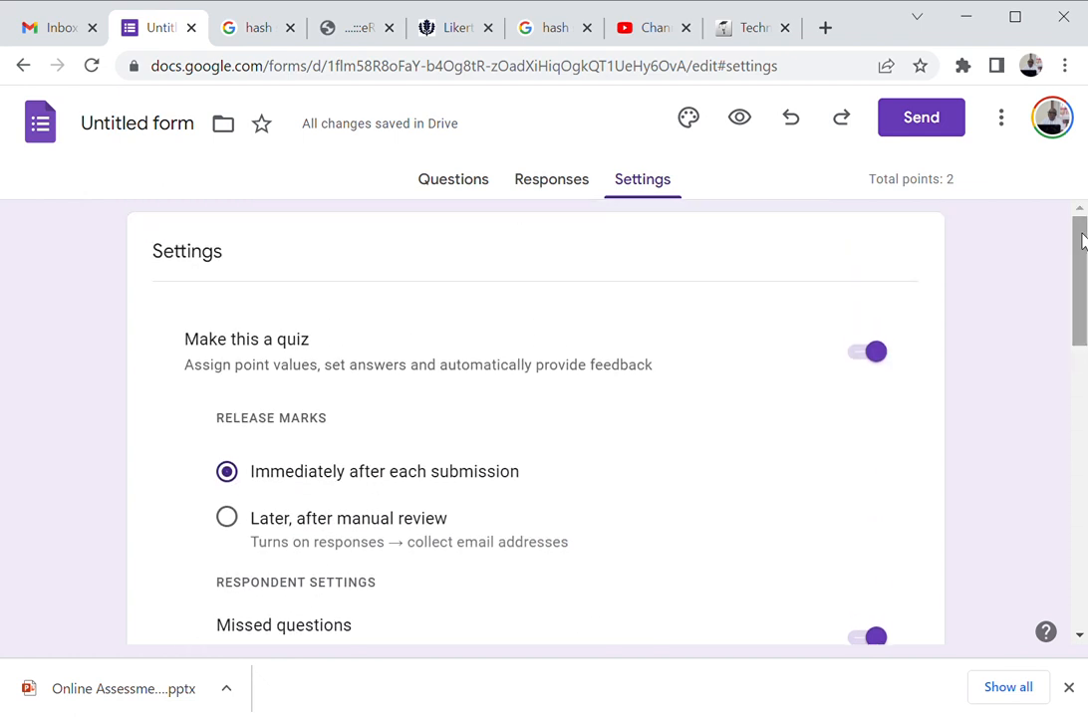
- Set "Integration" as the first question's correct answer in its answer key and mark all other answers as incorrect
click(469, 183)
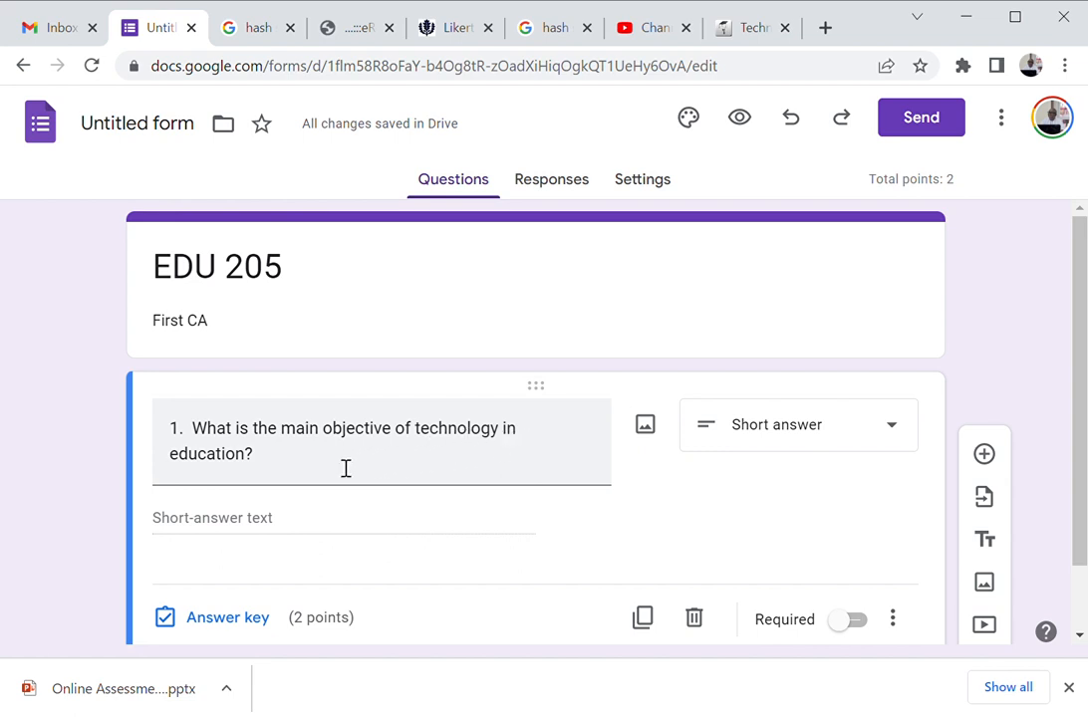
click(225, 618)
click(267, 543)
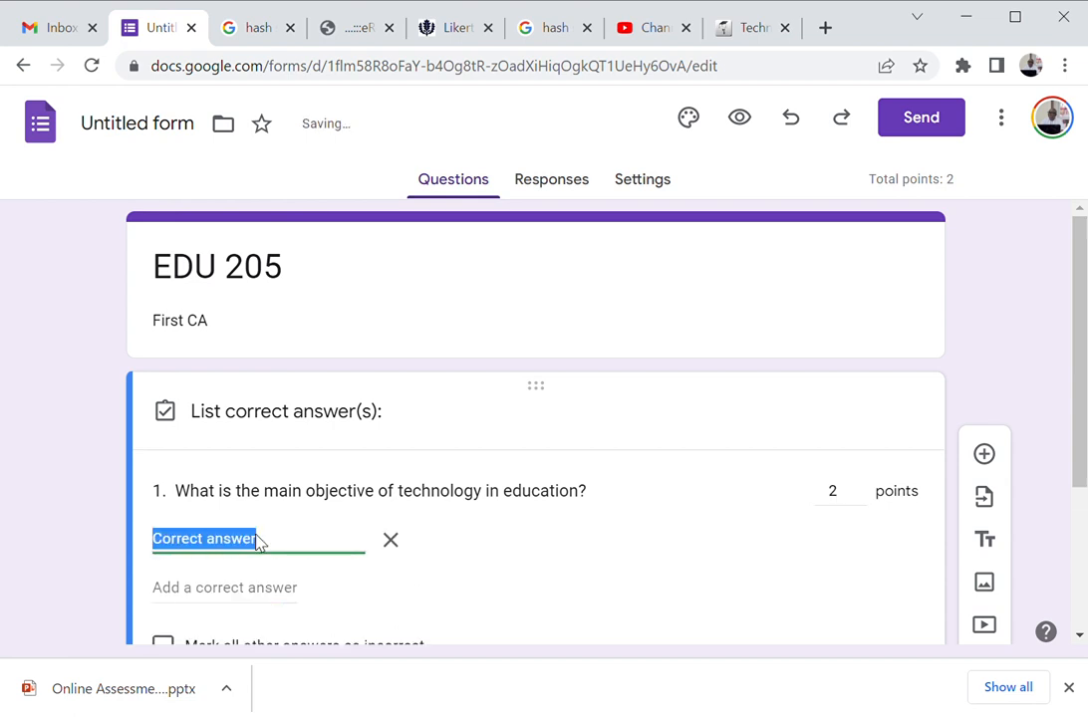
text(IN)
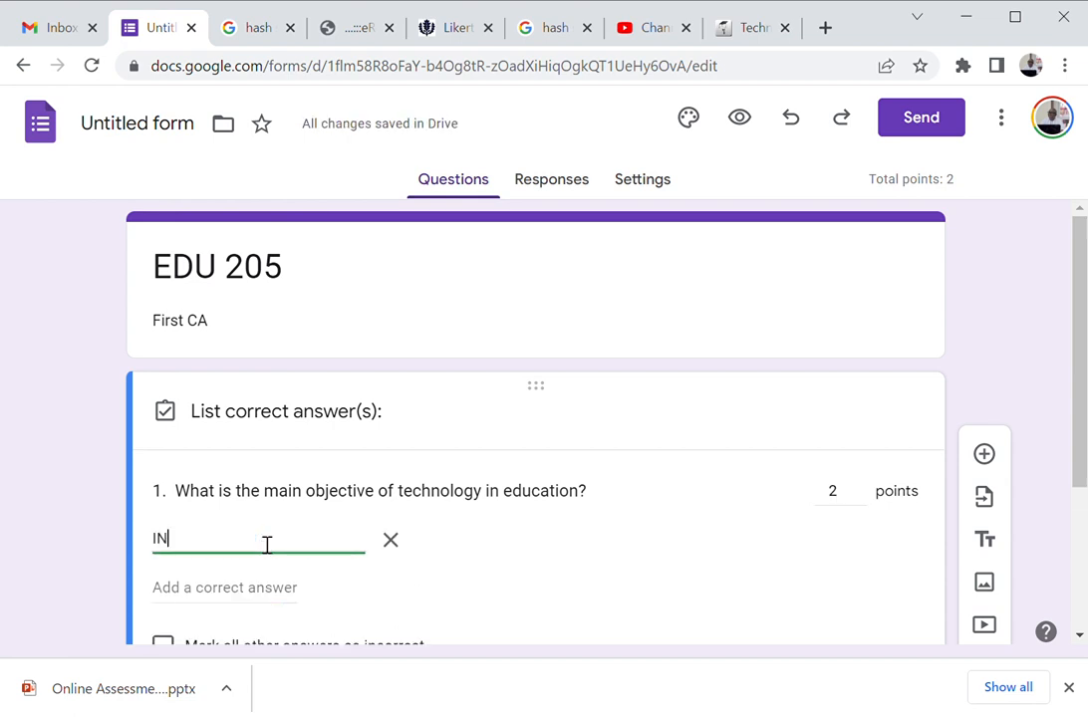
key(BackSpace)
key(BackSpace)
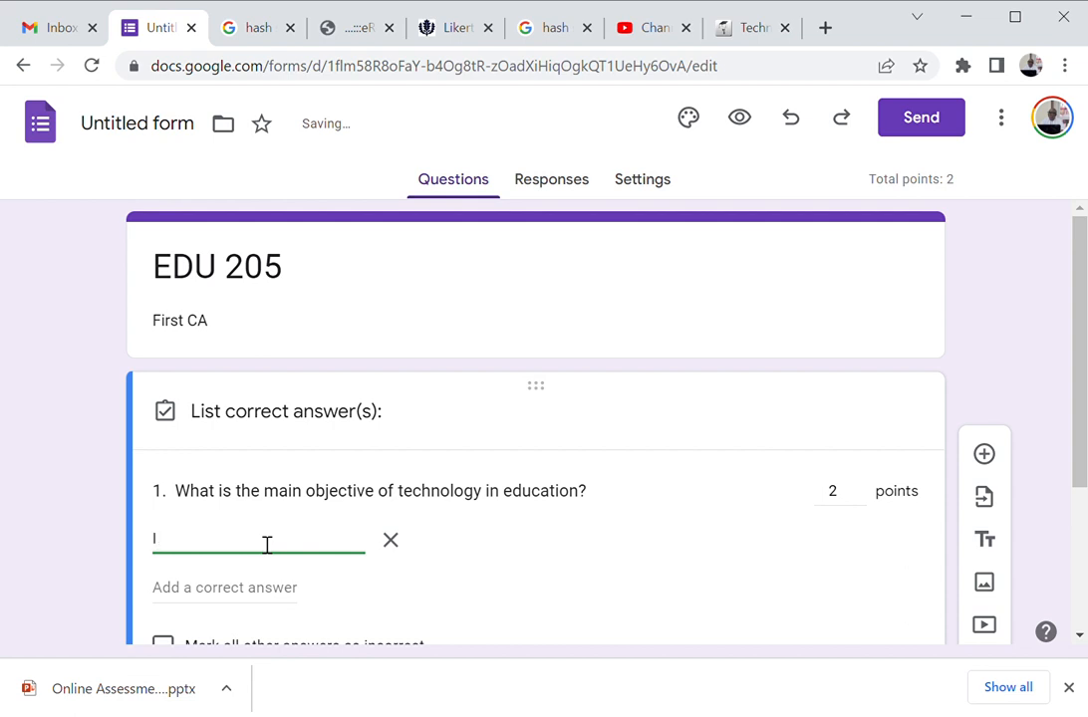
text(ntegration)
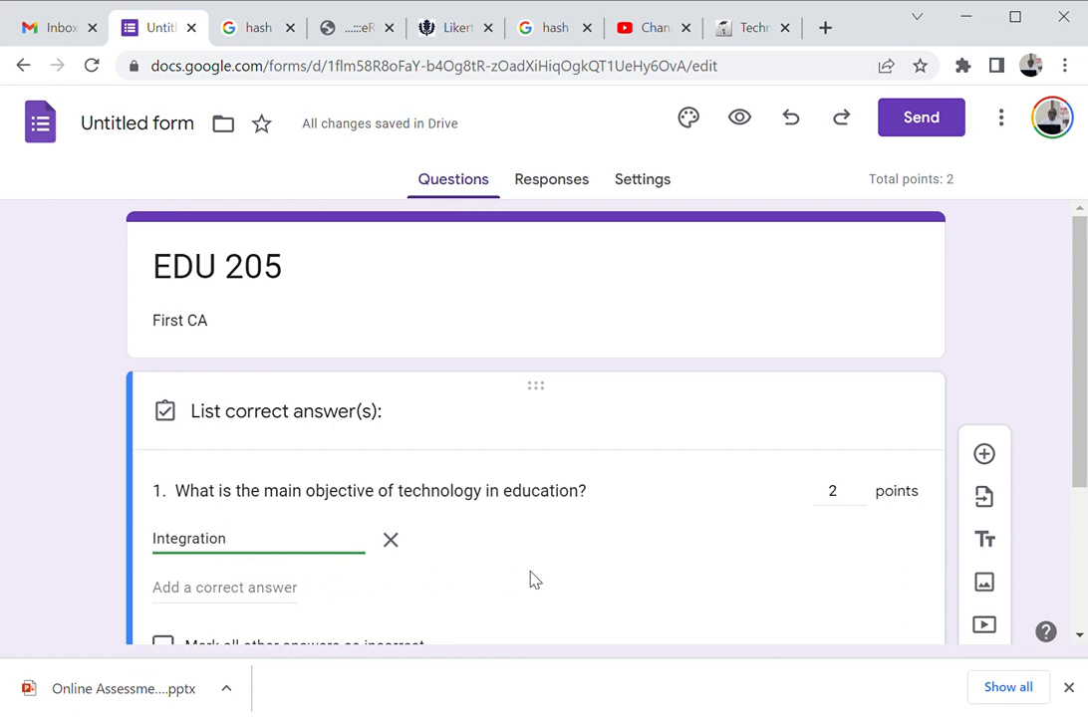
drag(1086, 446, 1081, 565)
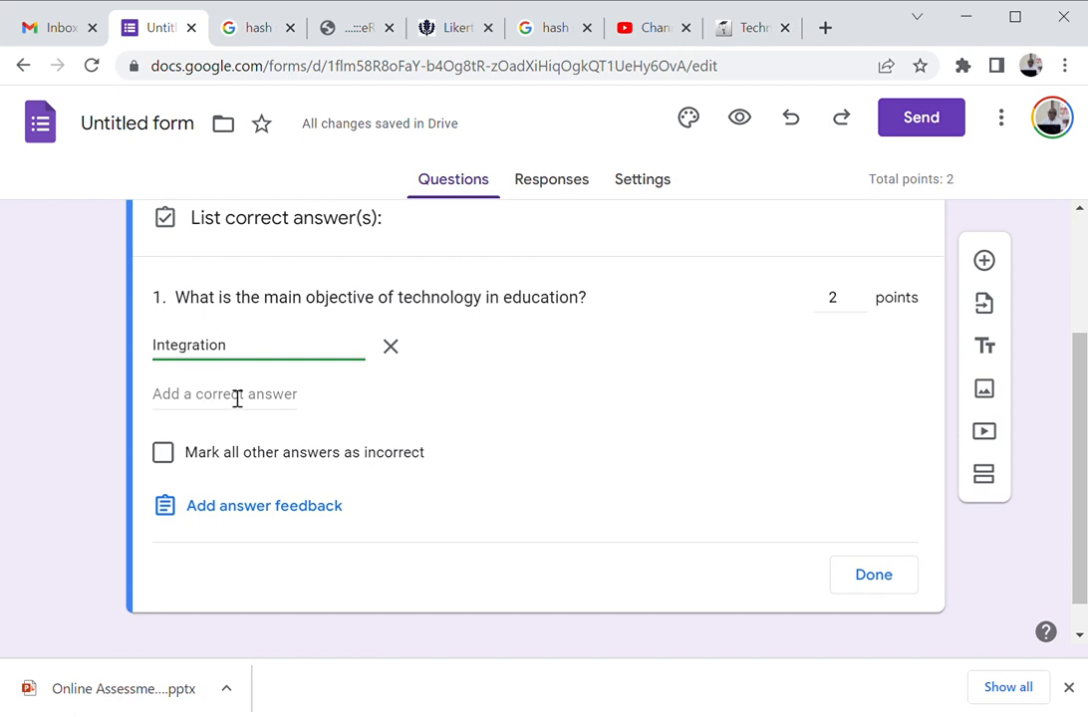
click(169, 458)
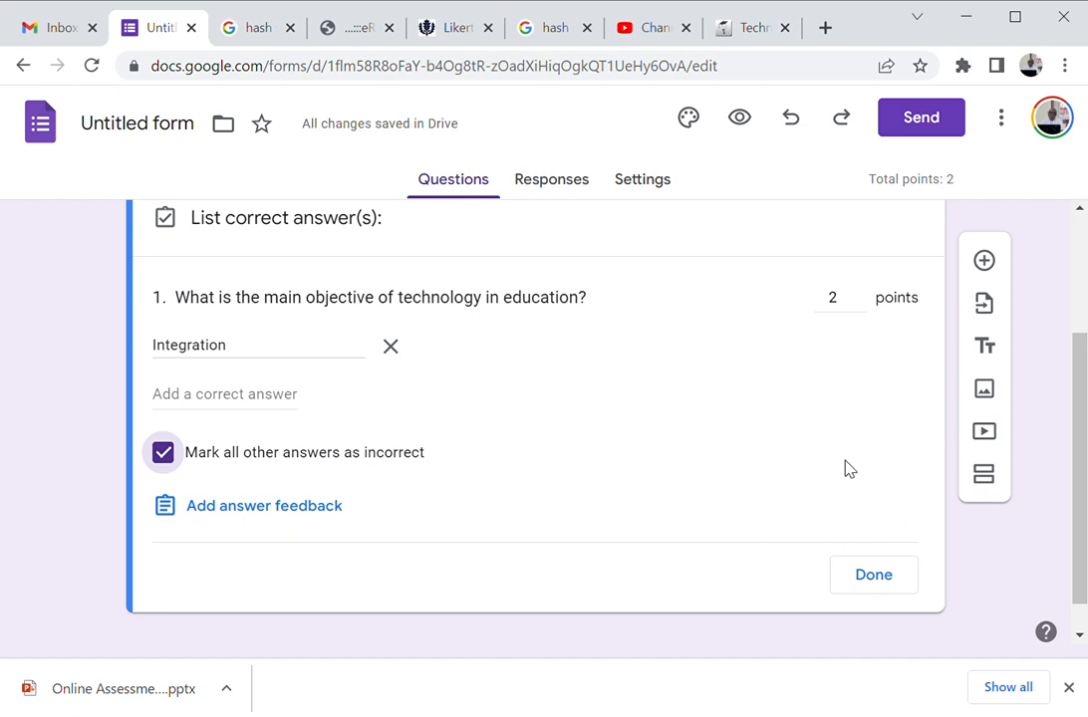
- Add question "2. In your computer subject, you allow your class to chat as a part of your motivation … How is chat used in this context?"
mouse_move(1081, 396)
mouse_down()
mouse_move(1080, 314)
mouse_move(1083, 401)
mouse_up()
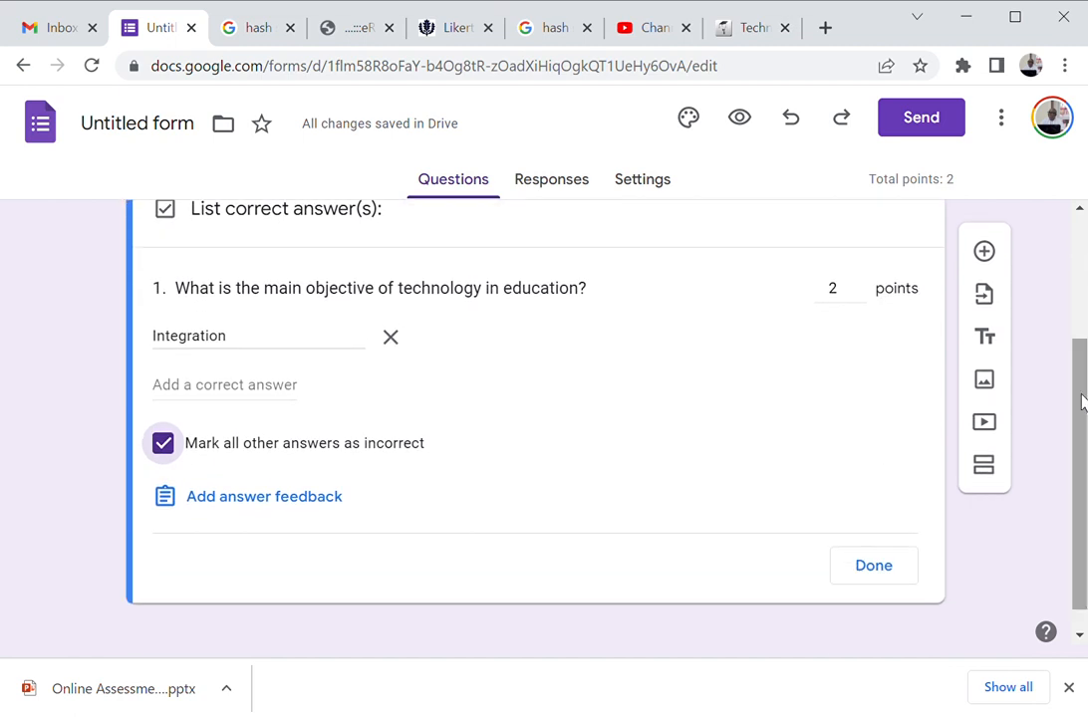
click(994, 261)
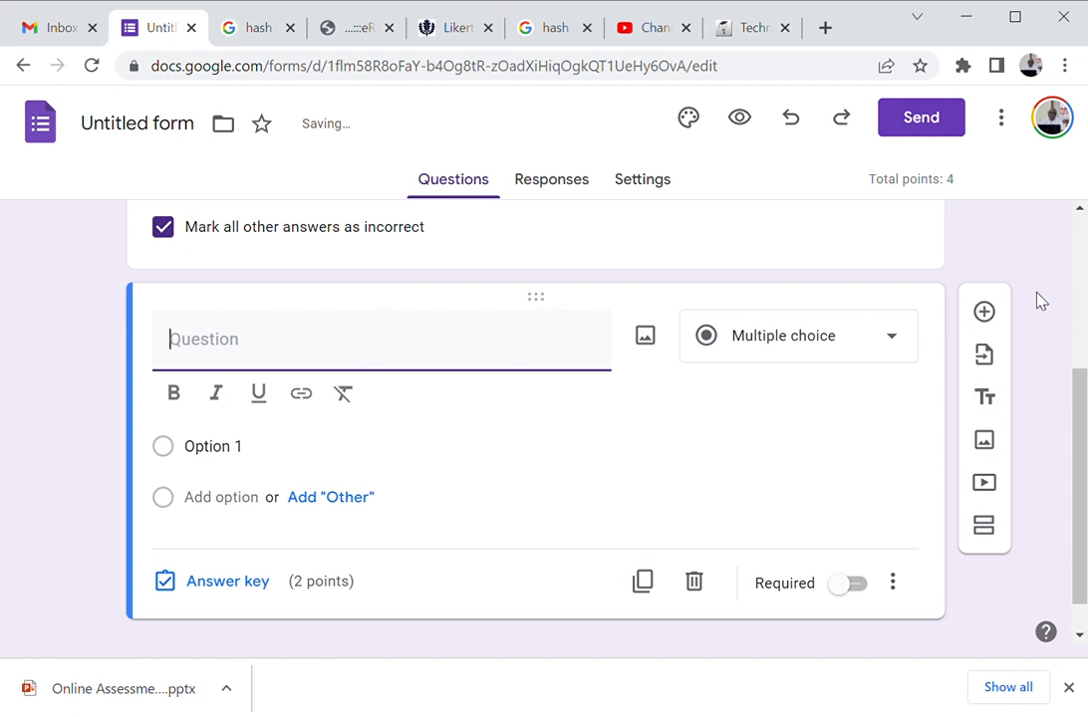
drag(1081, 426, 1083, 354)
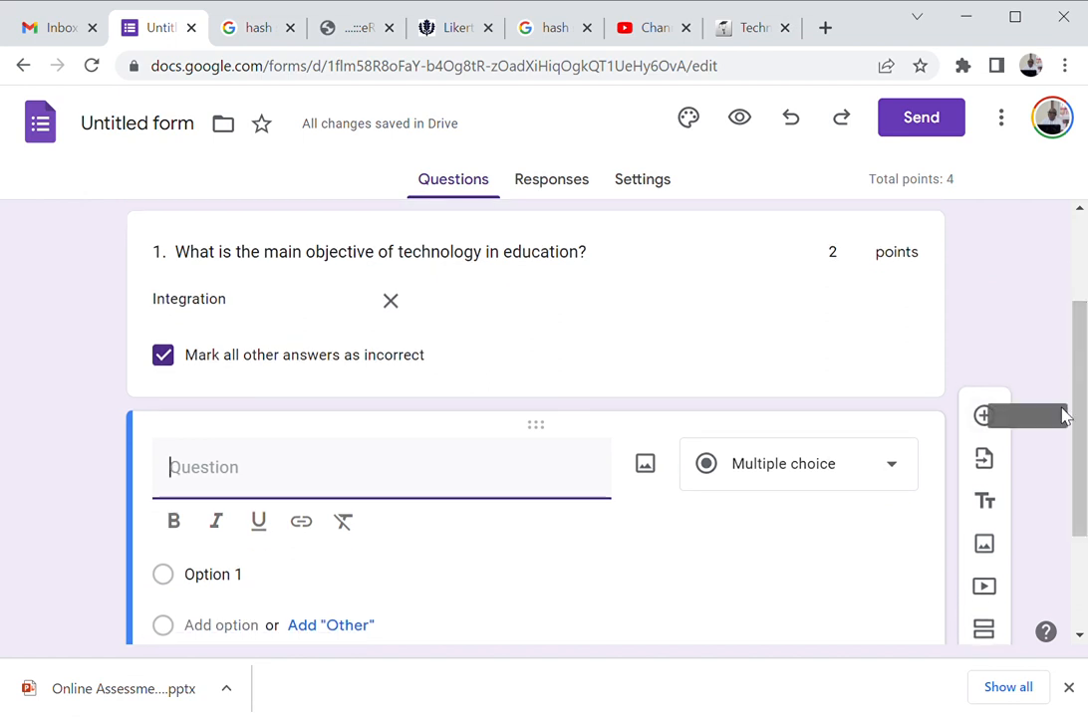
drag(1076, 412, 1072, 450)
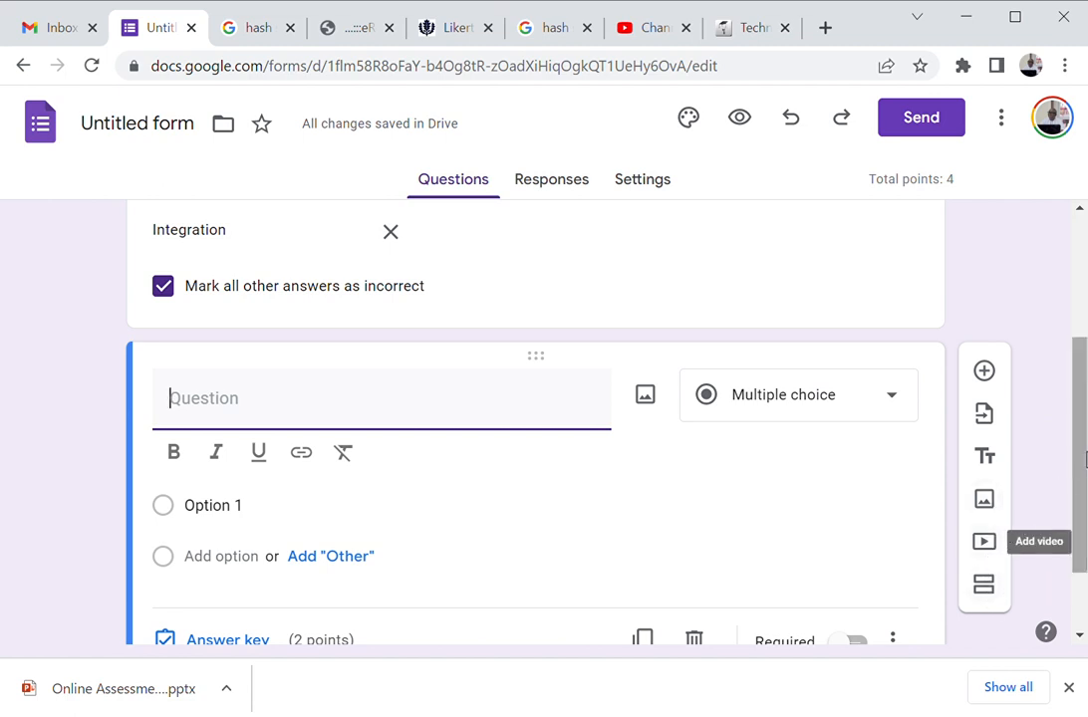
mouse_move(1077, 444)
mouse_down()
mouse_move(1078, 493)
mouse_move(1077, 381)
mouse_move(1077, 426)
mouse_up()
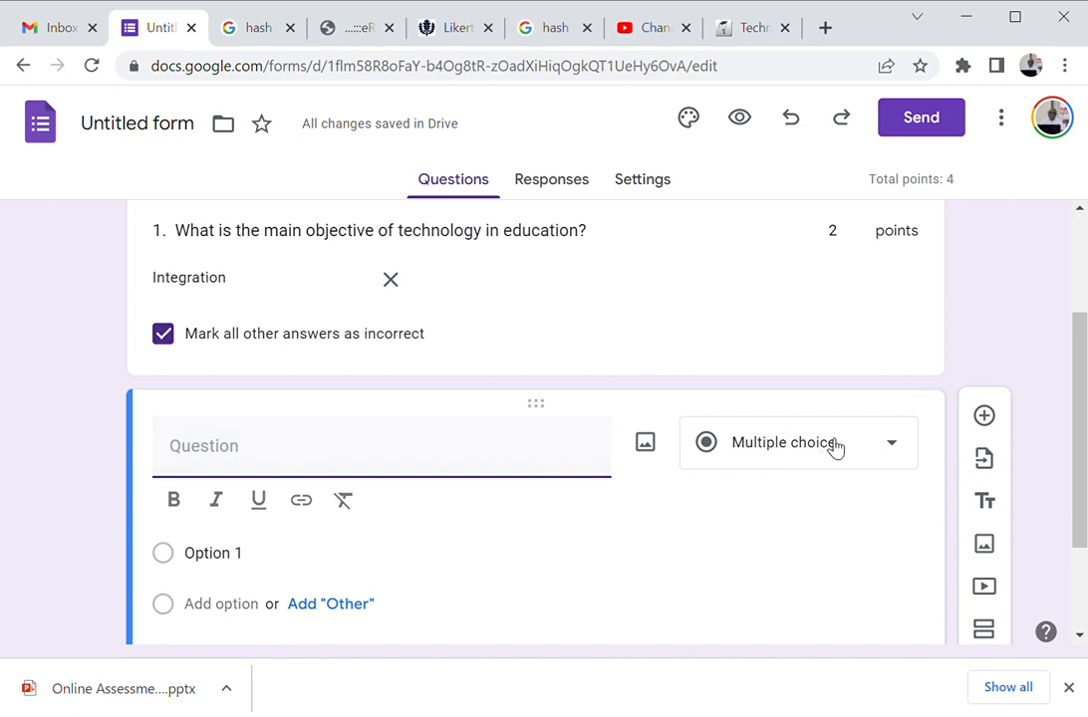
click(901, 714)
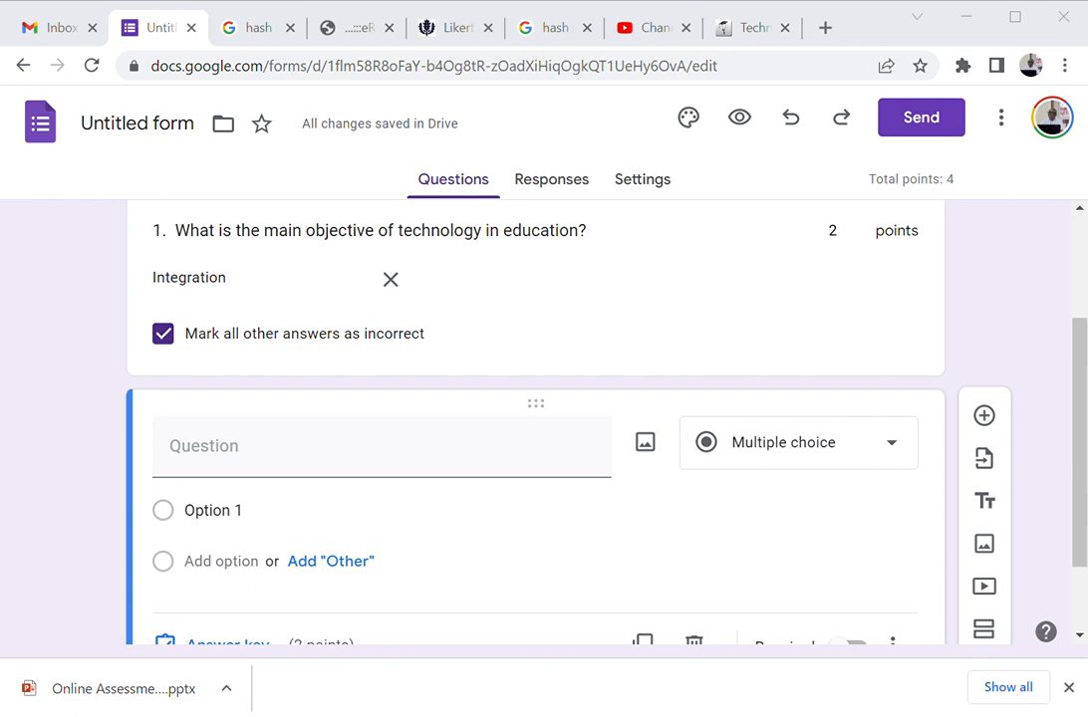
click(638, 693)
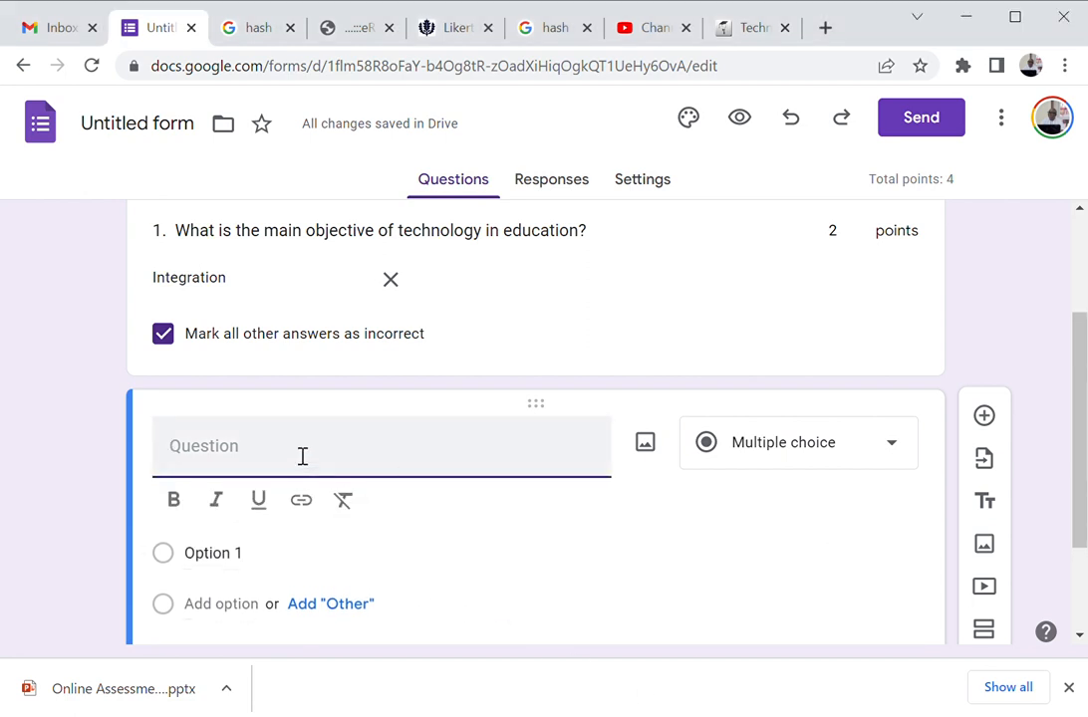
text(2.)
text(In your computer subject, you allow your class to chat as a part of your motivation before discussing them the roles of computer as a tool. How is chat used in this context?)
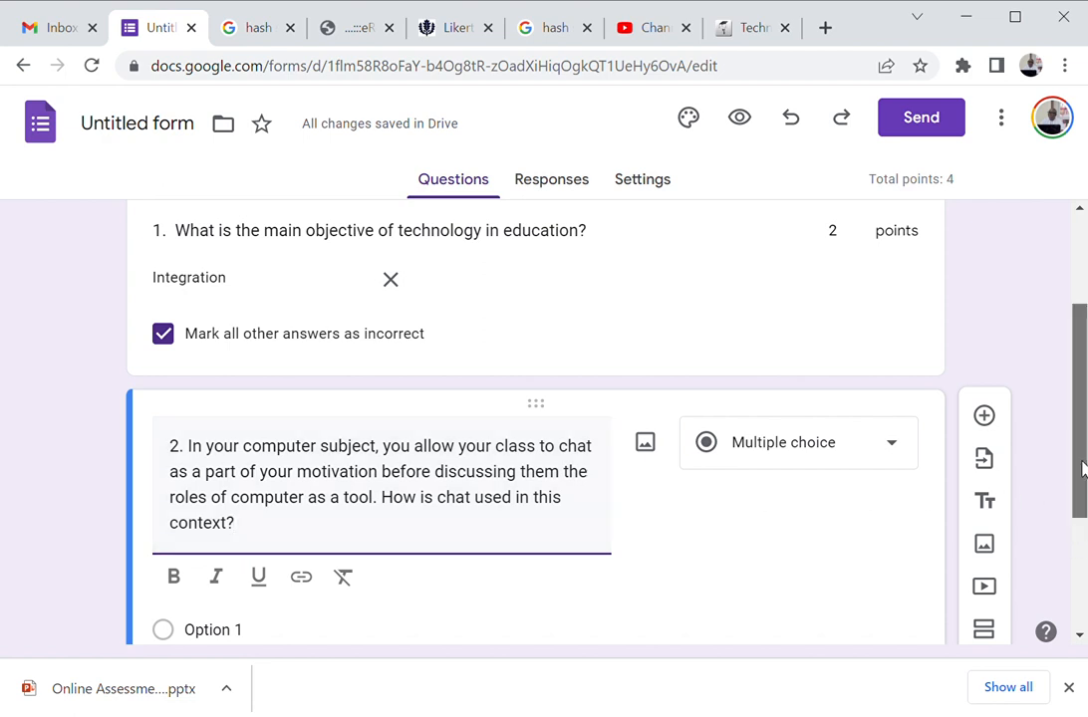
- Enter "Informative tool" and "Communicative tool" as the first two answer options of question 2
drag(1081, 467, 1081, 559)
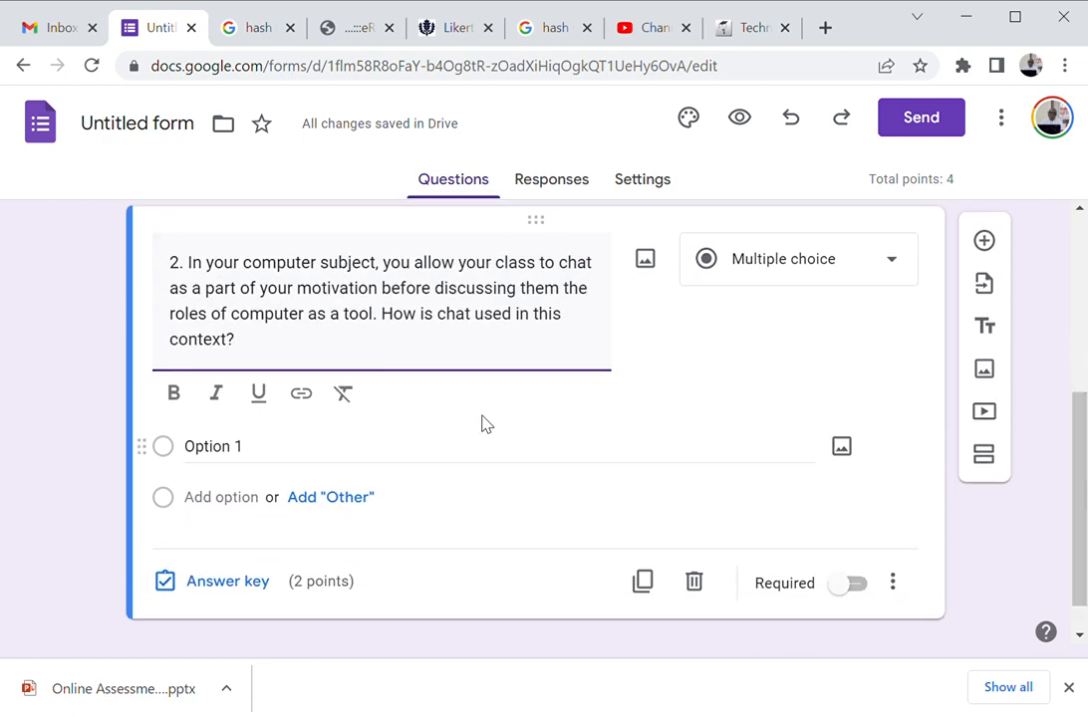
click(161, 448)
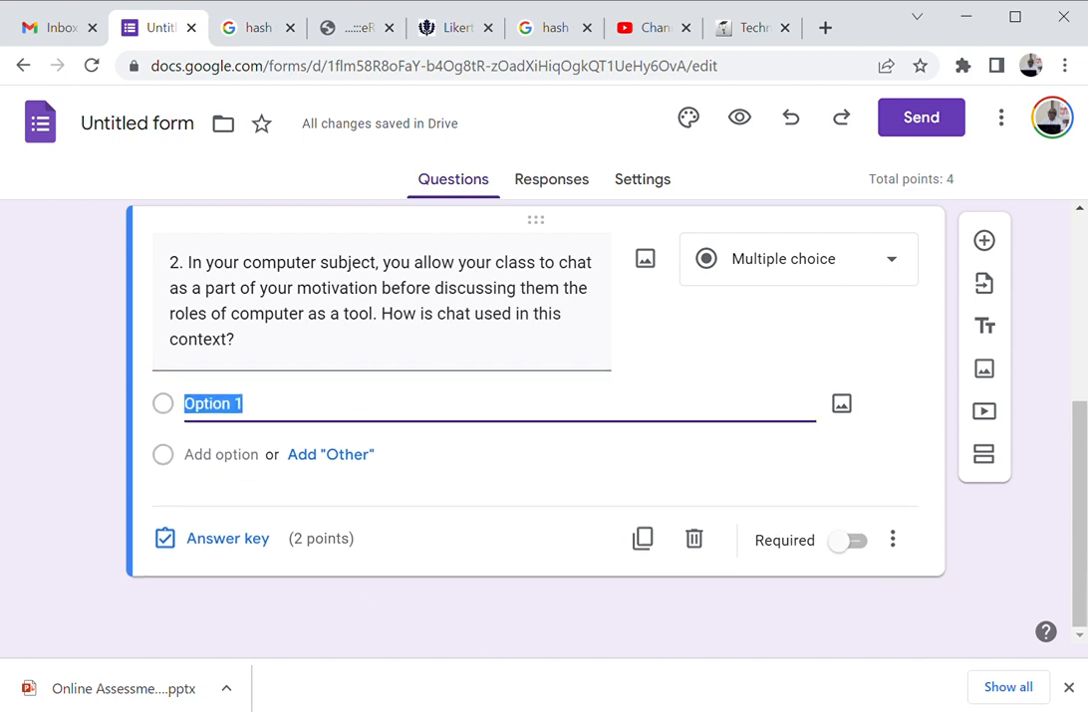
key(alt+Tab)
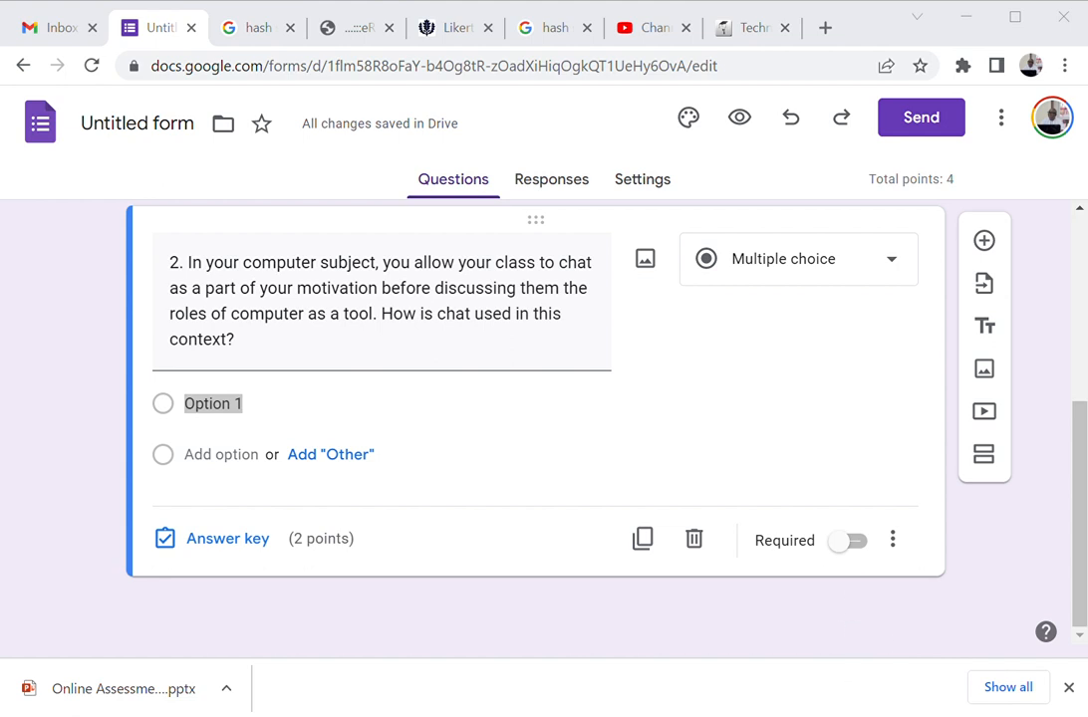
click(743, 714)
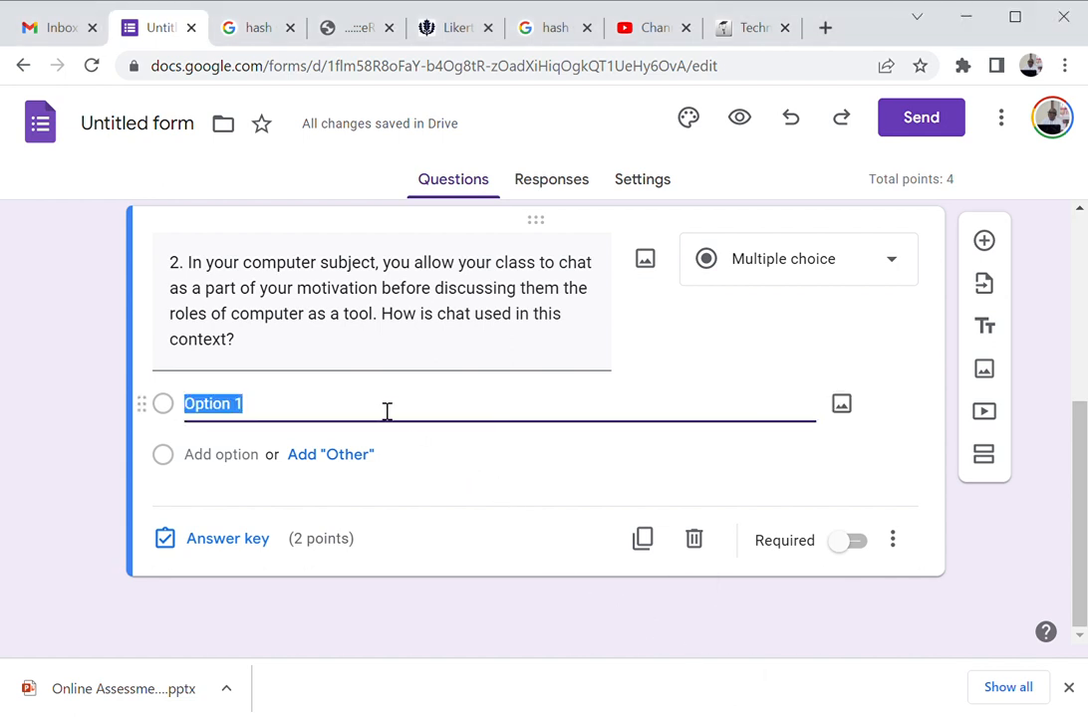
text(Informa)
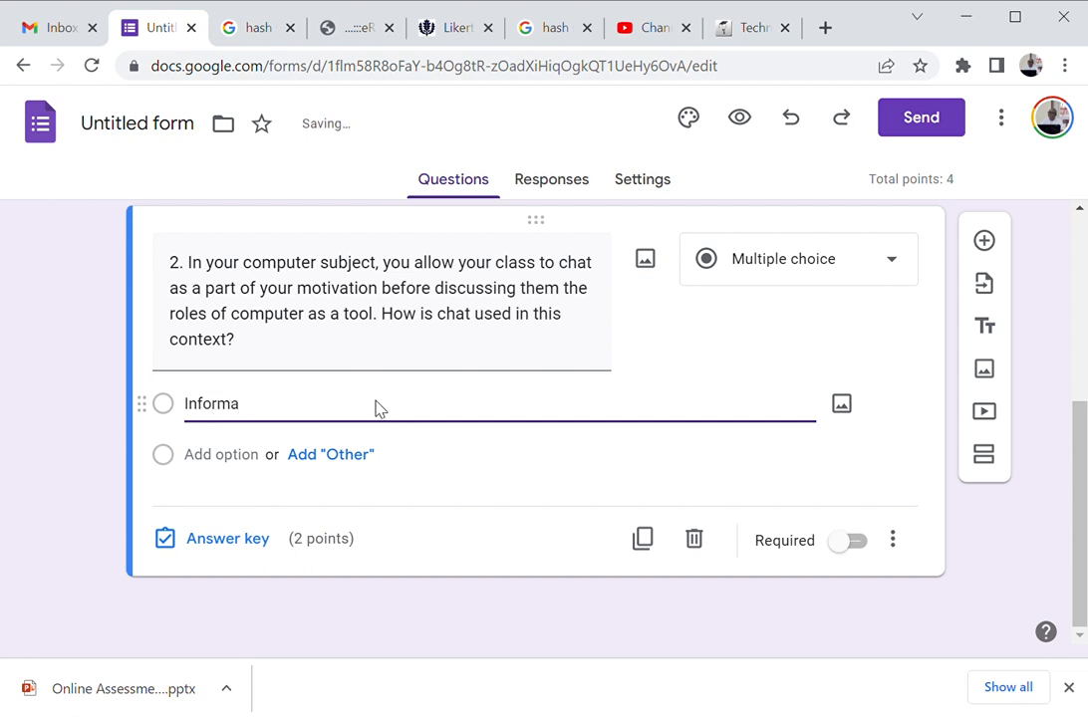
text(tio)
text(e tool)
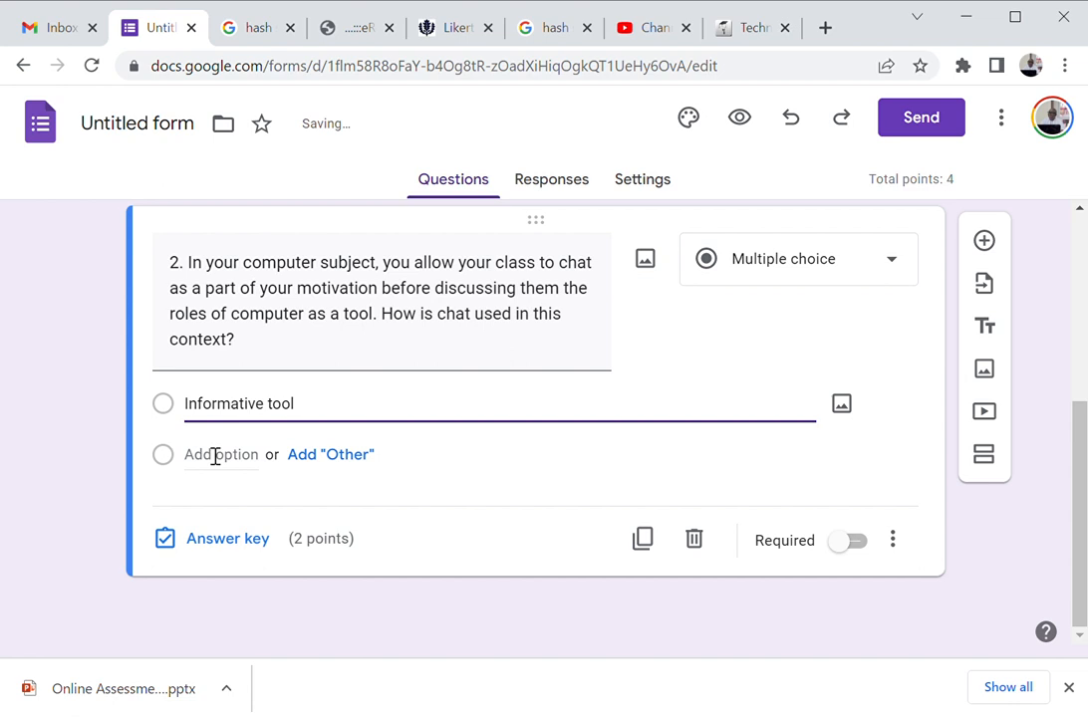
click(163, 458)
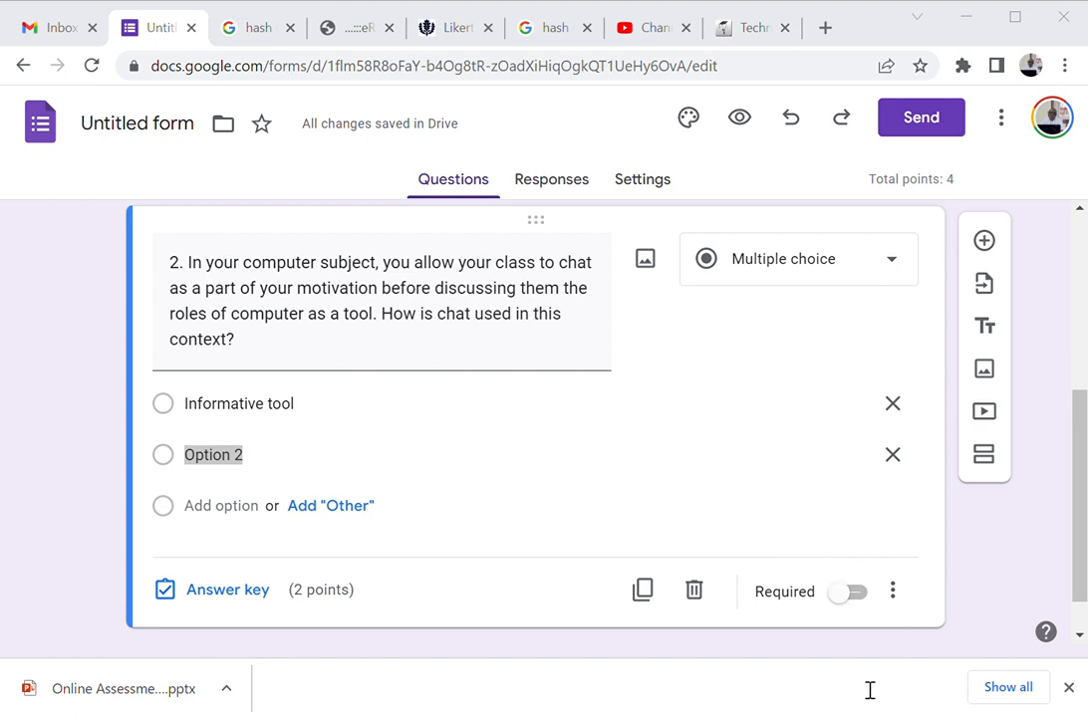
key(alt+Tab)
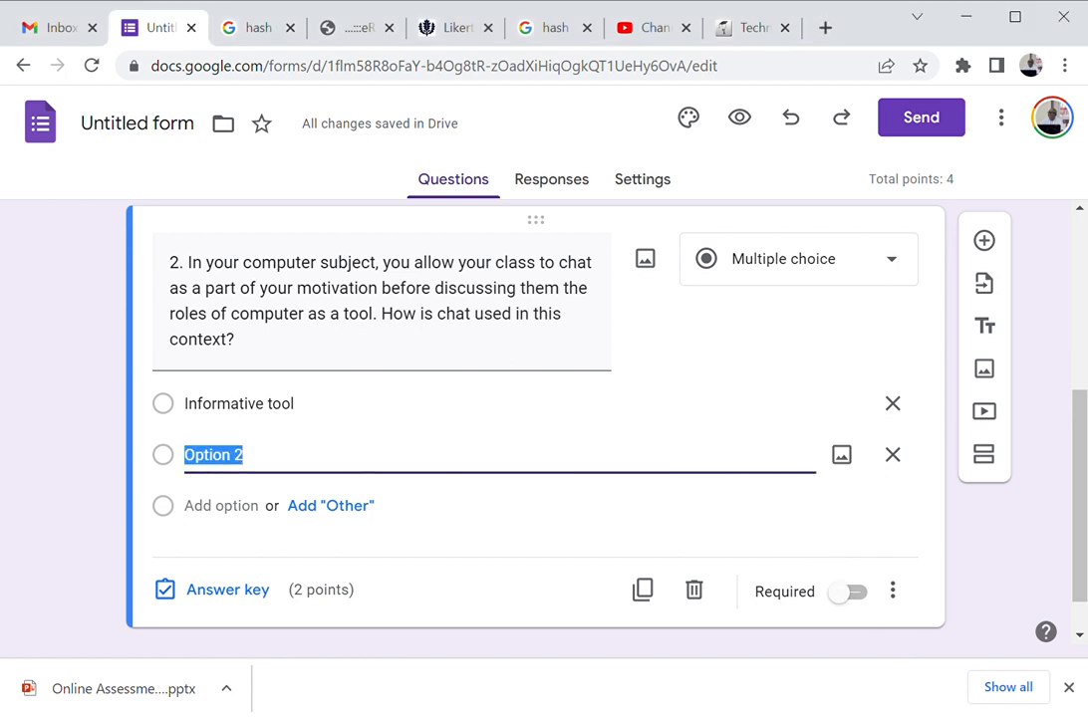
text(Comm)
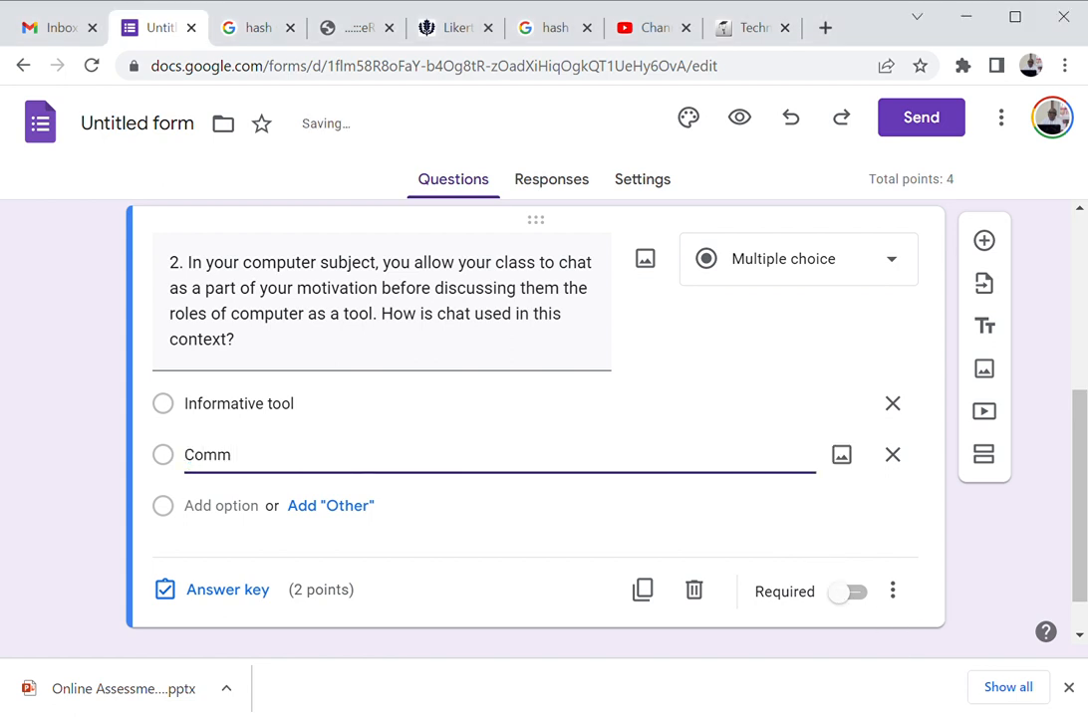
text(unicative tool)
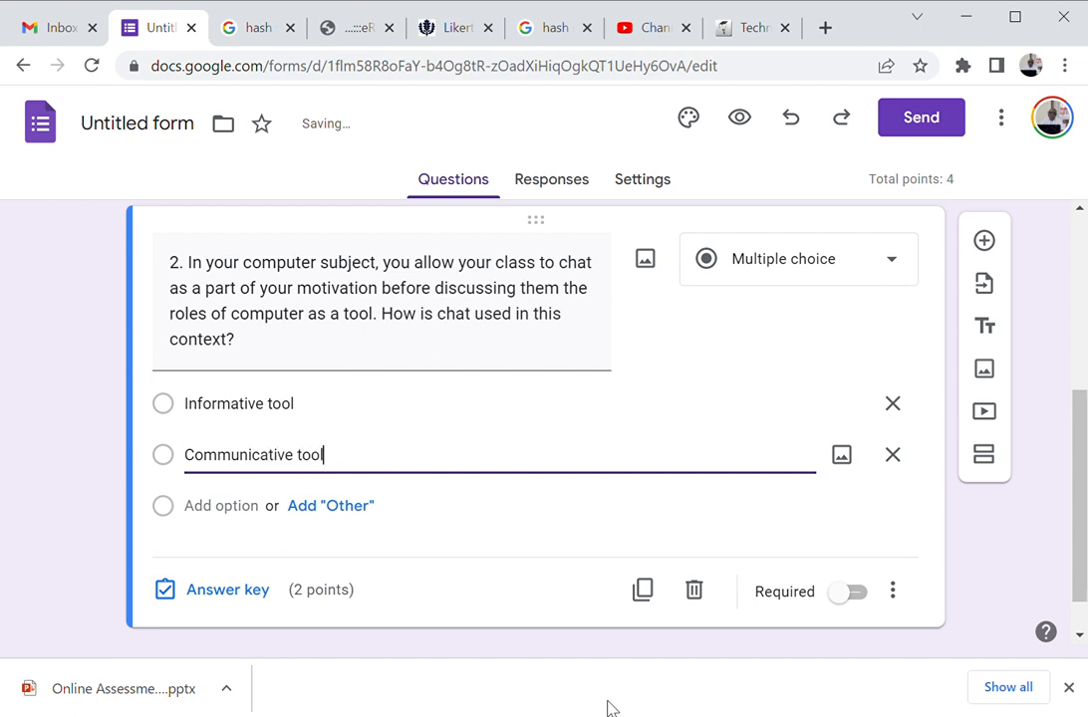
- Add "Application tool" and "Situation tool" as the third and fourth answer options of question 2
click(235, 509)
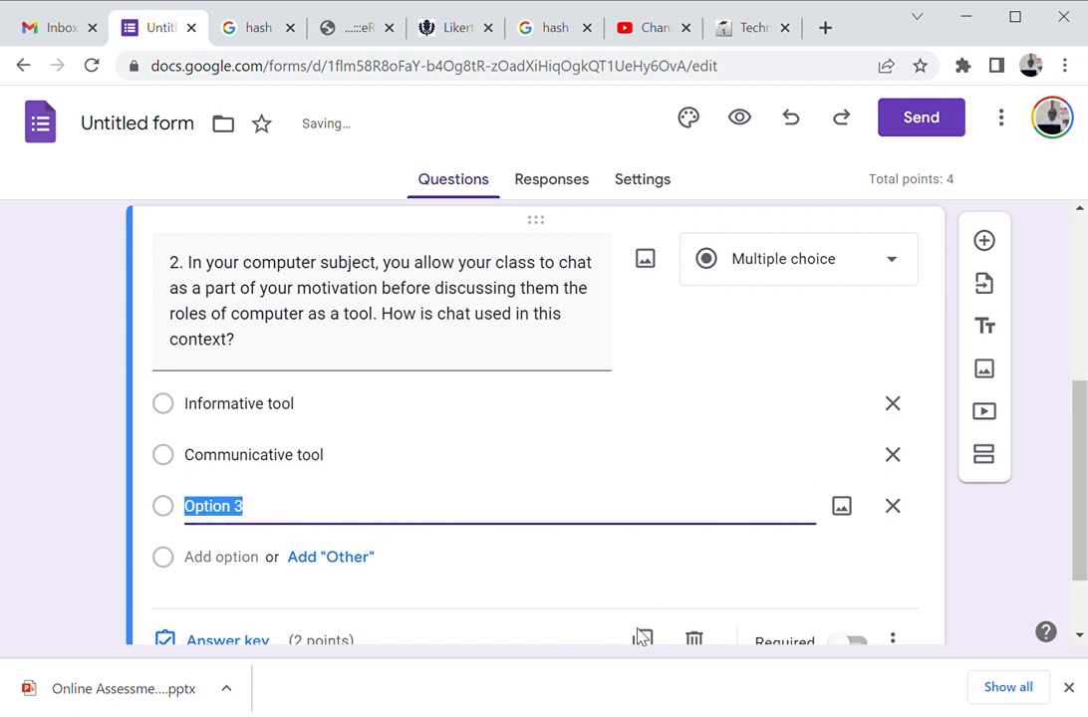
click(892, 715)
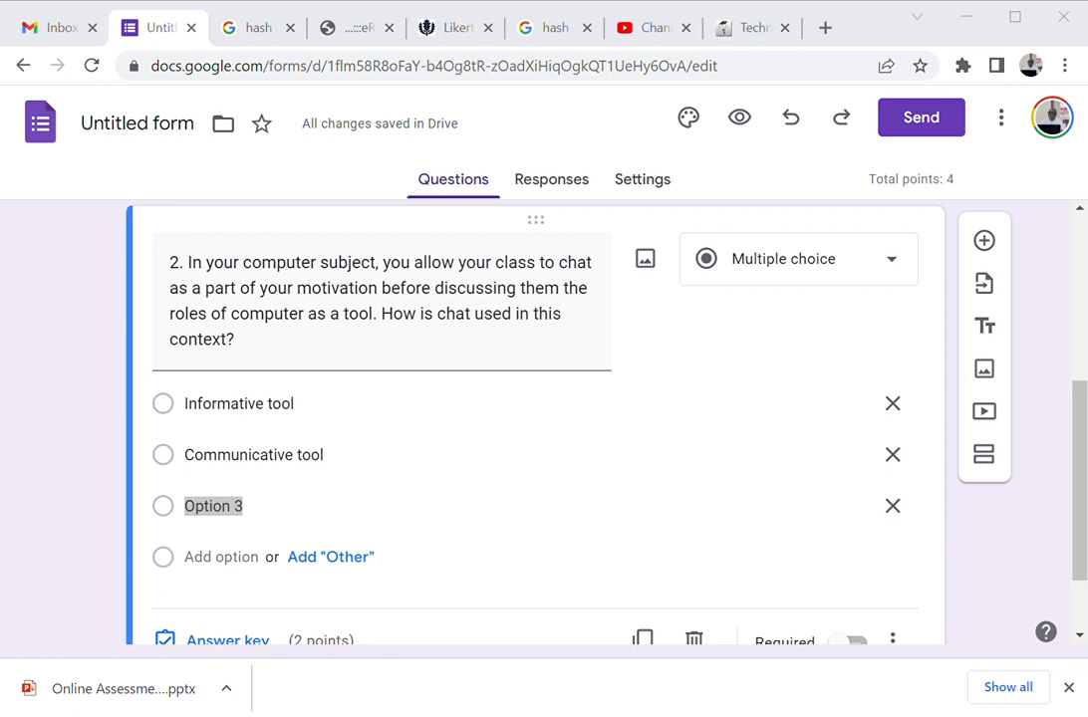
click(455, 571)
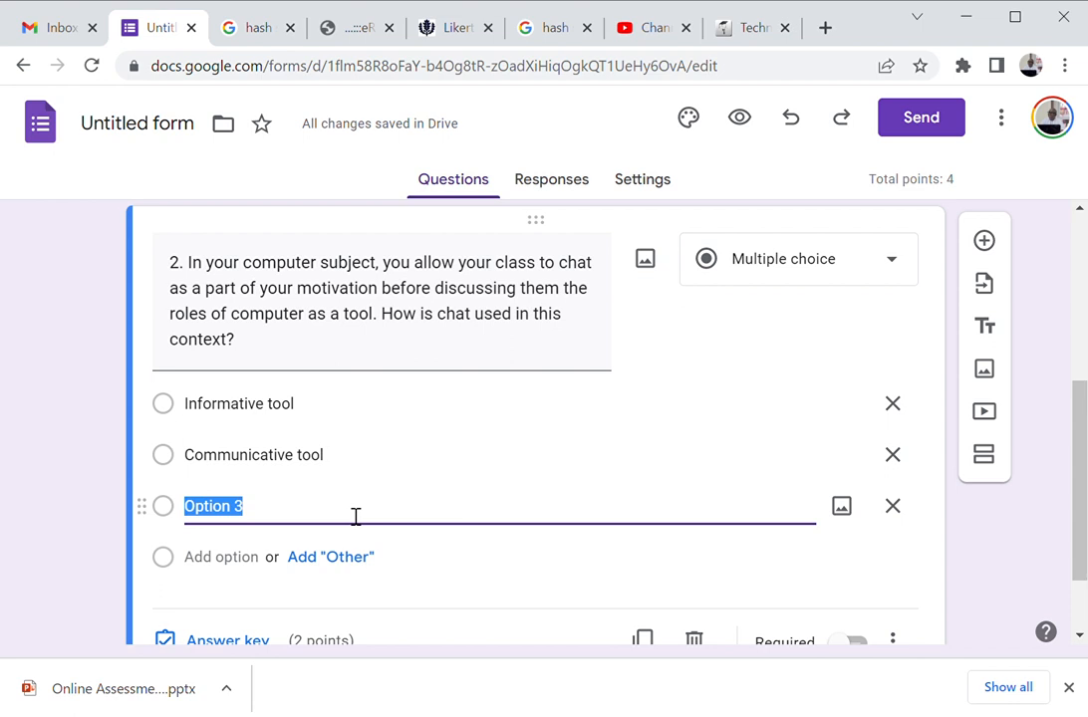
key(BackSpace)
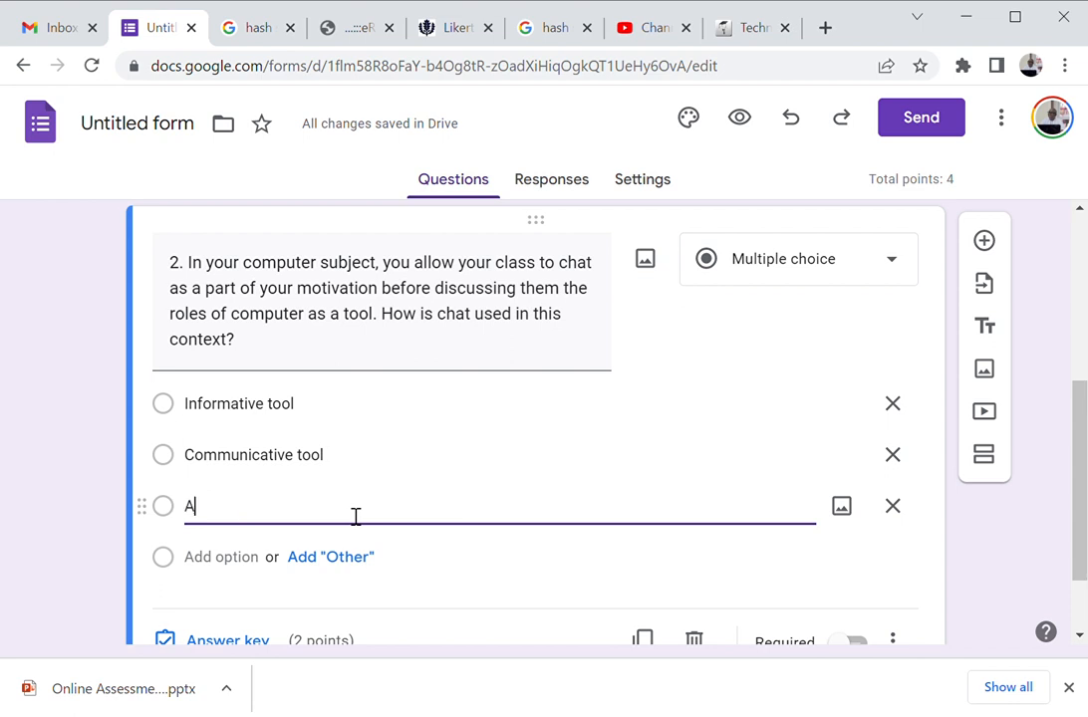
text(Application tool)
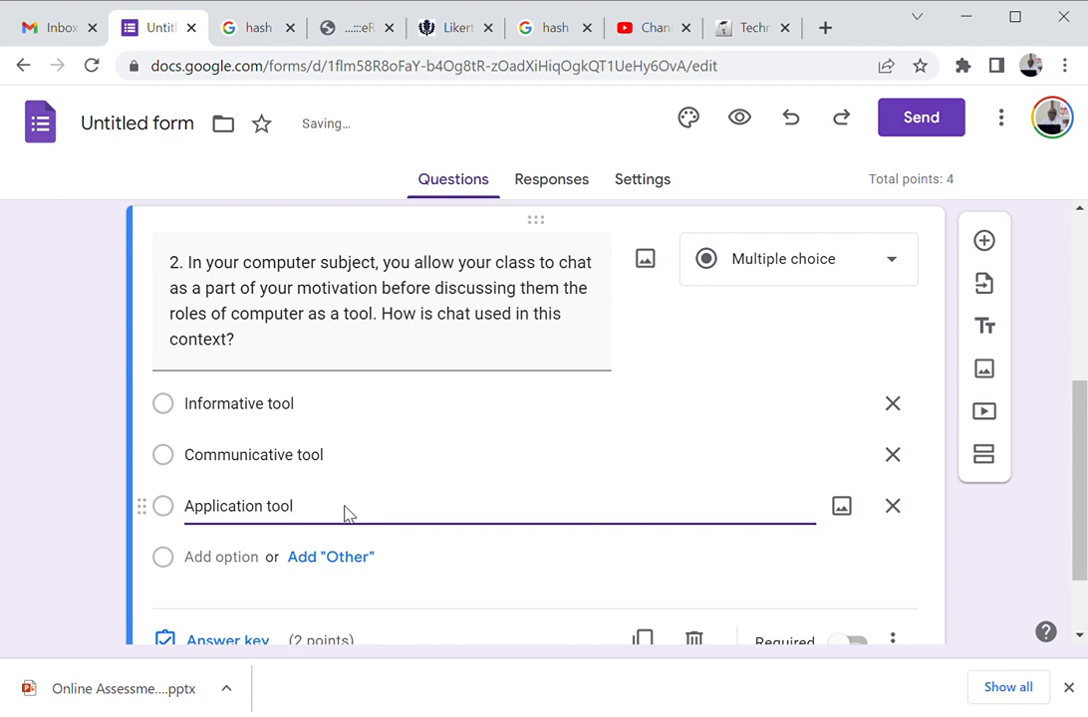
click(257, 572)
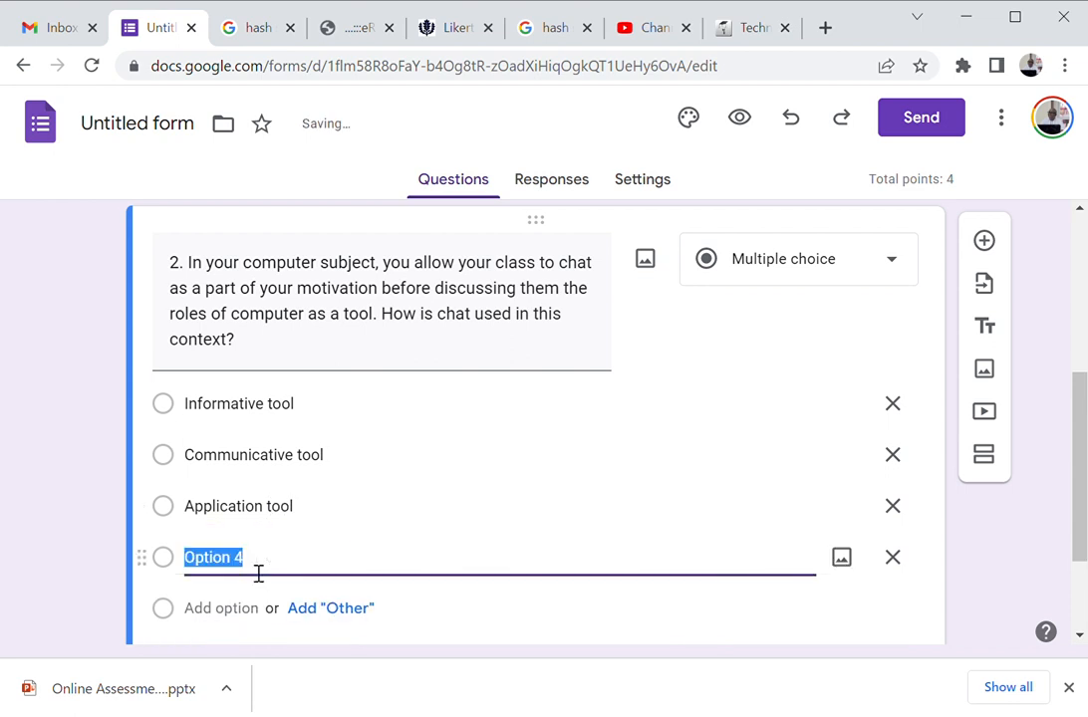
text(Si)
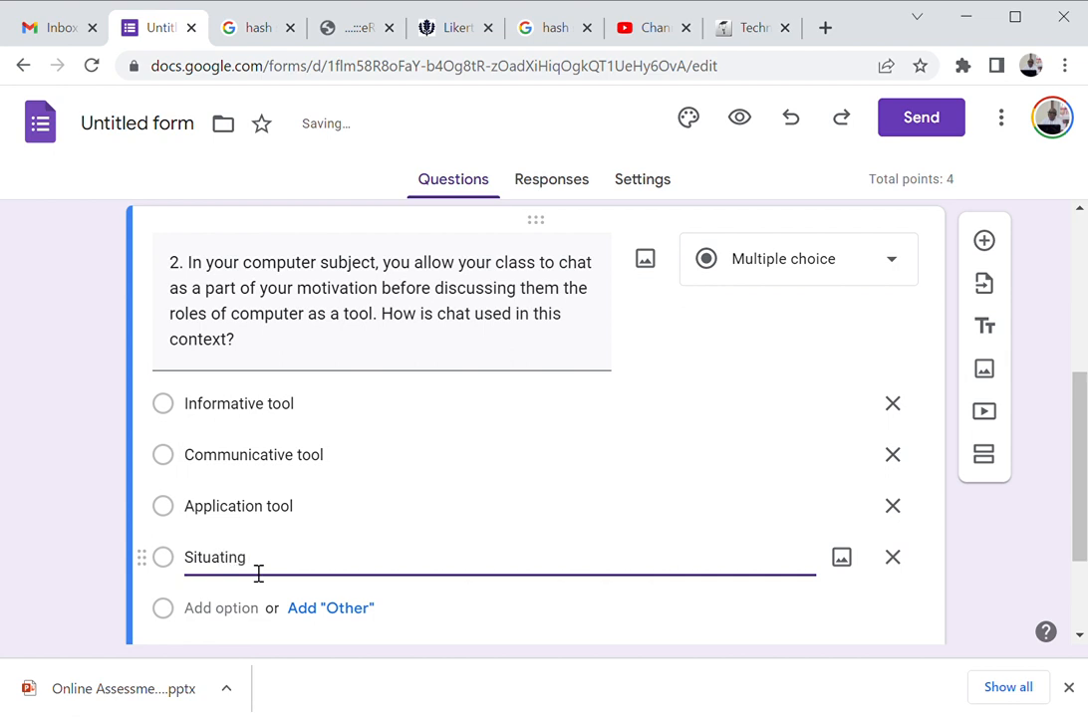
text(tuation tool)
- Set "Communicative tool" as the correct answer in question 2's answer key
drag(1085, 527, 1083, 606)
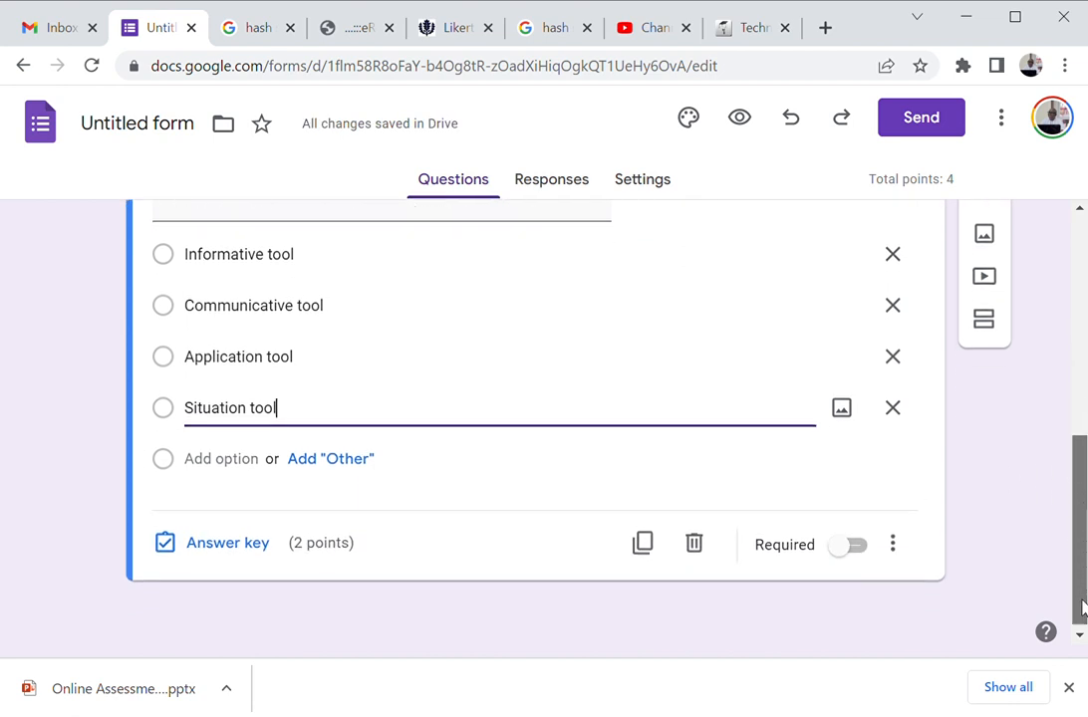
click(199, 548)
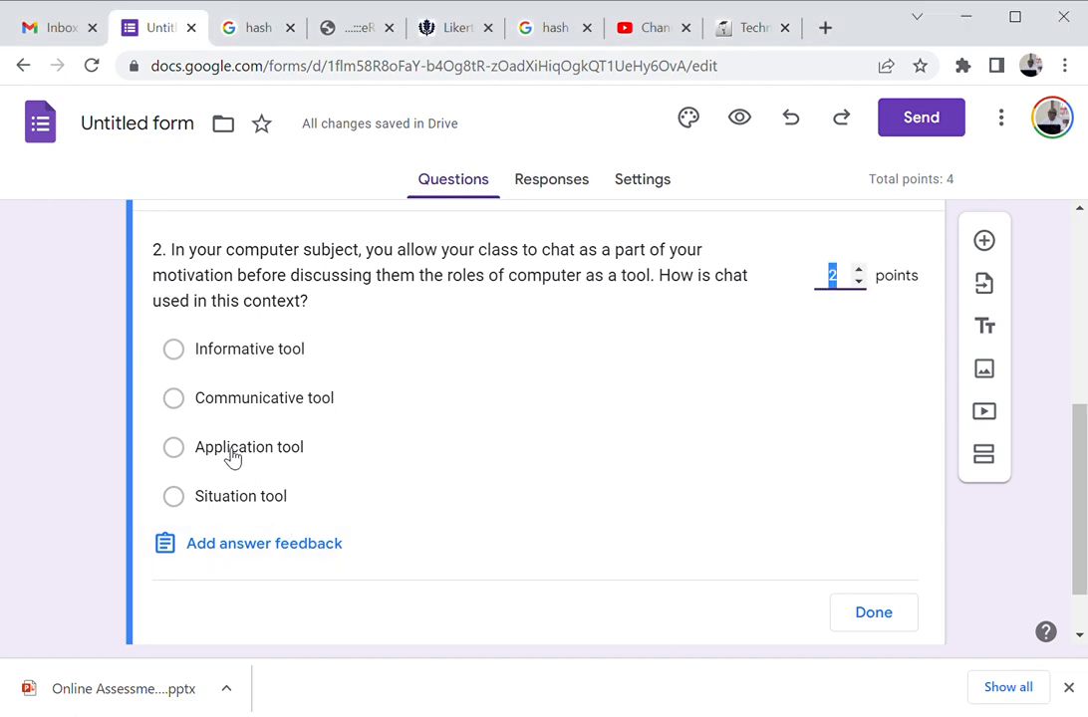
click(175, 401)
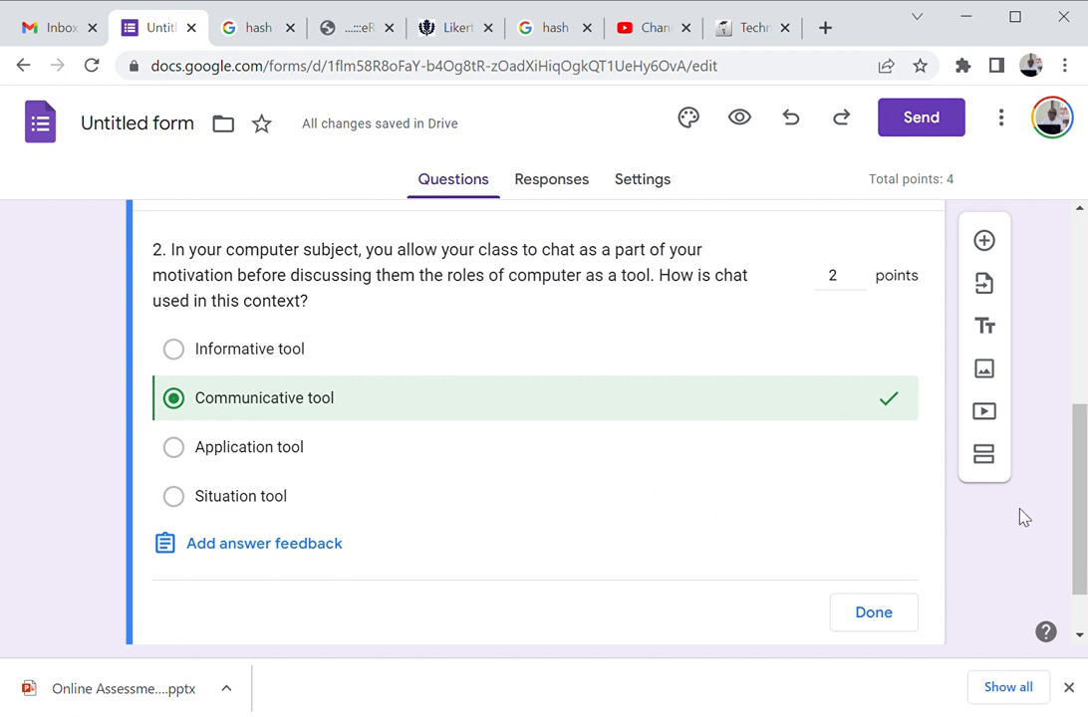
- Add a multiple-choice question reading "3. Emailing is a form of asynchronous online communication."
drag(1083, 510, 1081, 538)
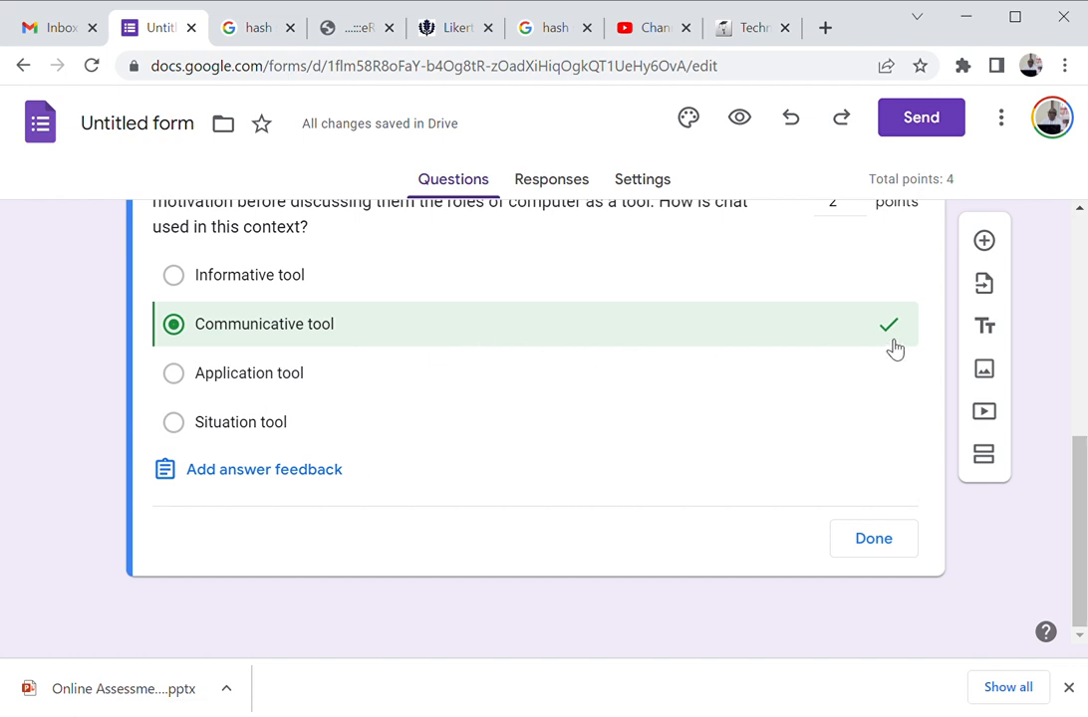
click(984, 241)
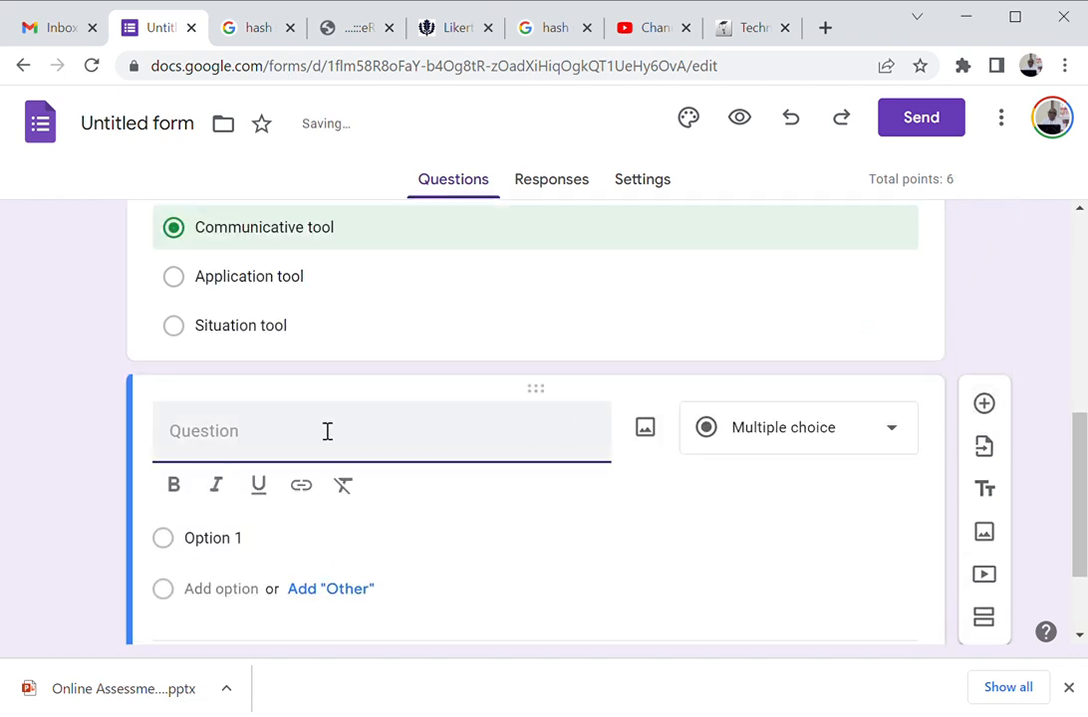
text(3.)
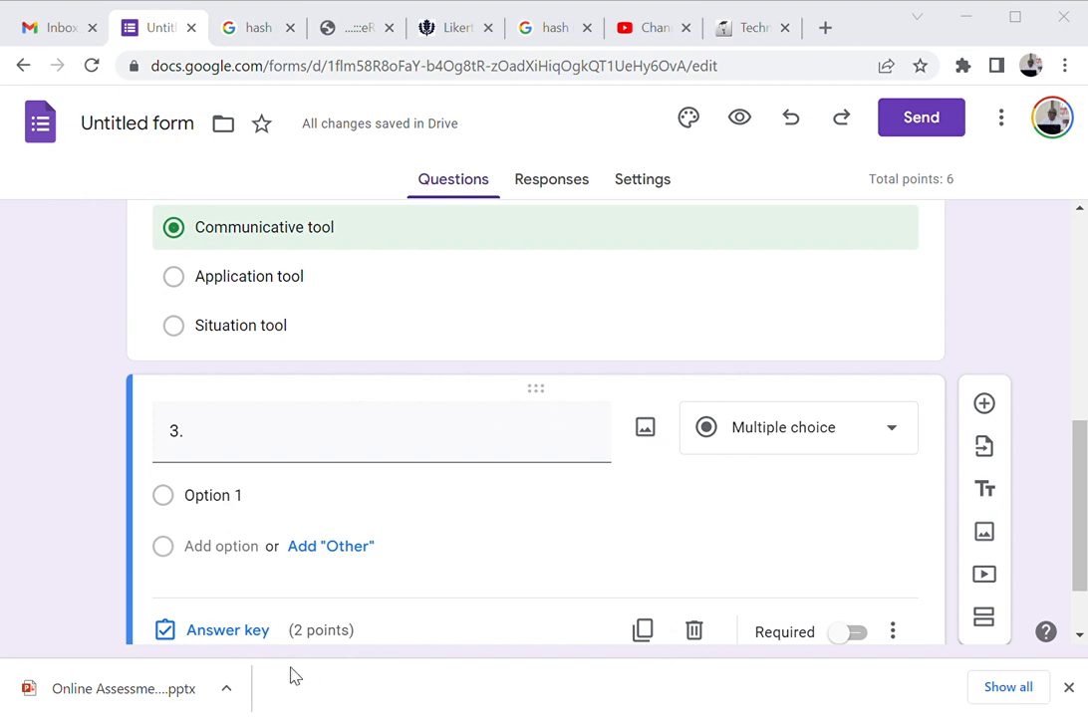
click(493, 600)
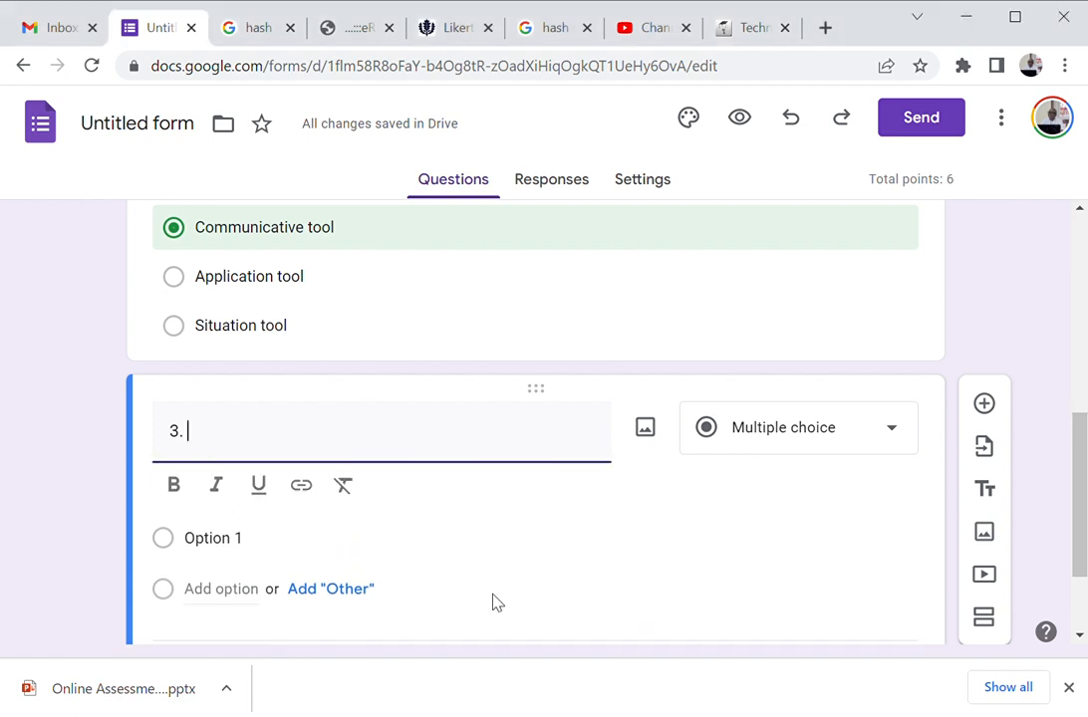
key(ctrl+v)
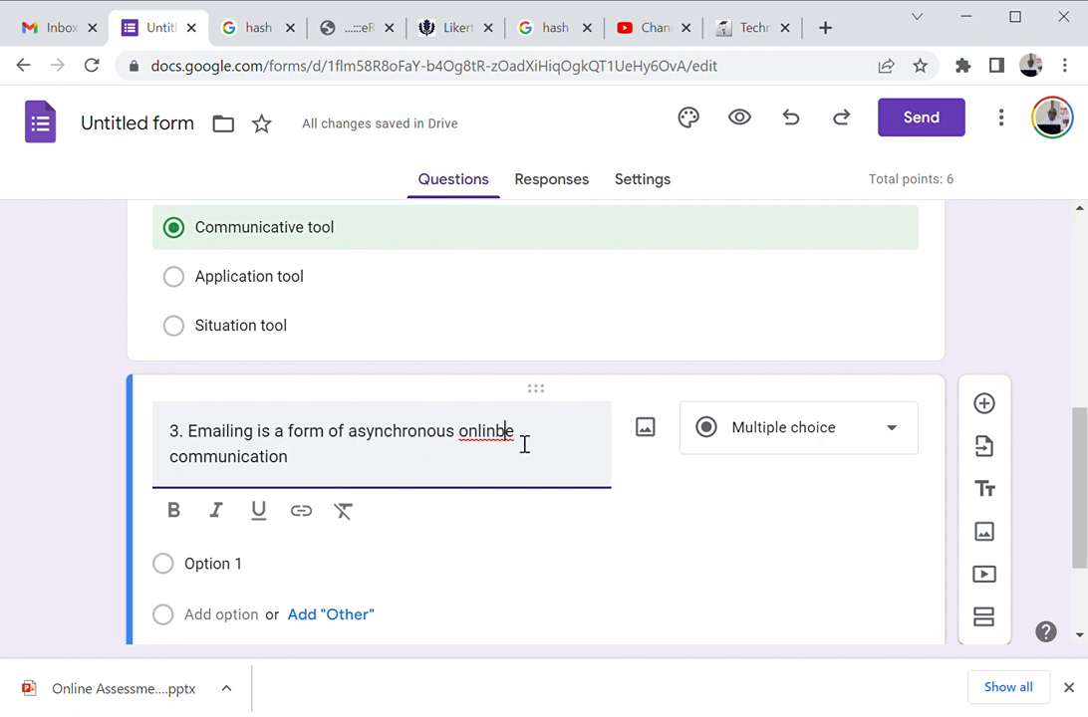
key(BackSpace)
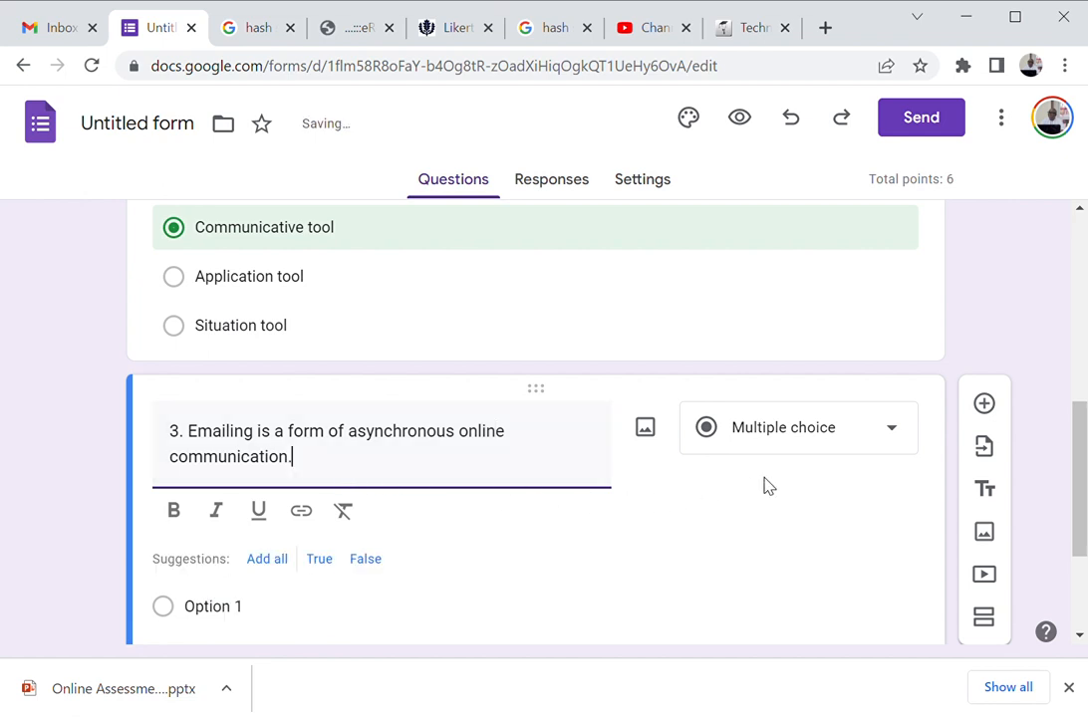
- Enter "True" and "False" as the answer options of question 3
click(233, 609)
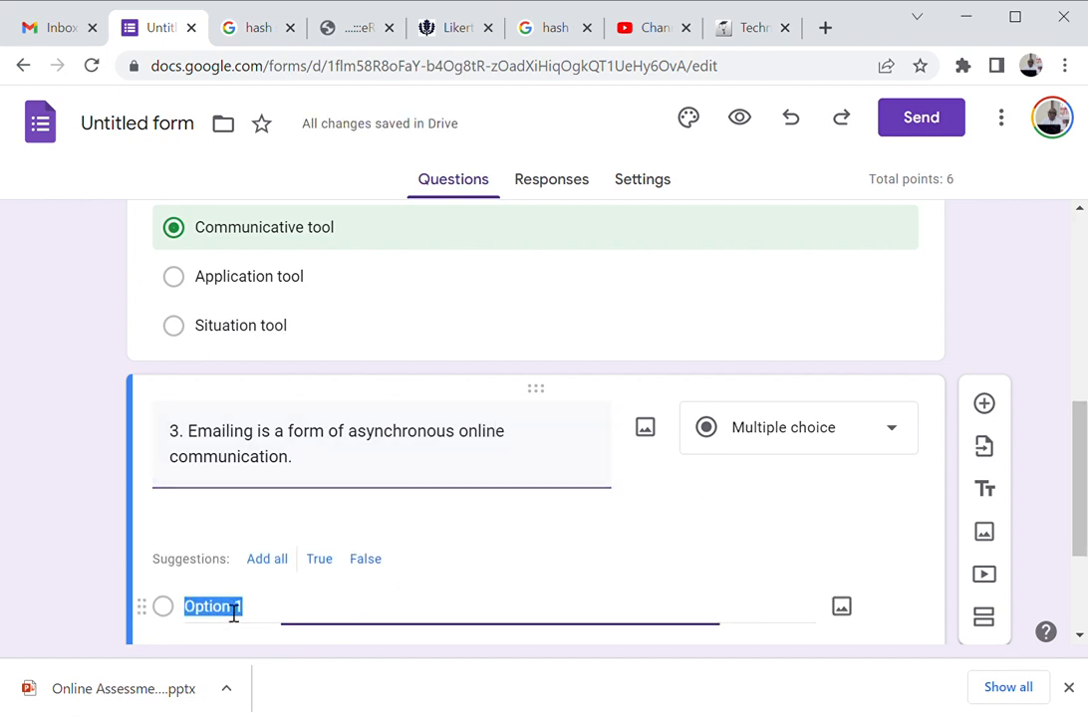
text(True)
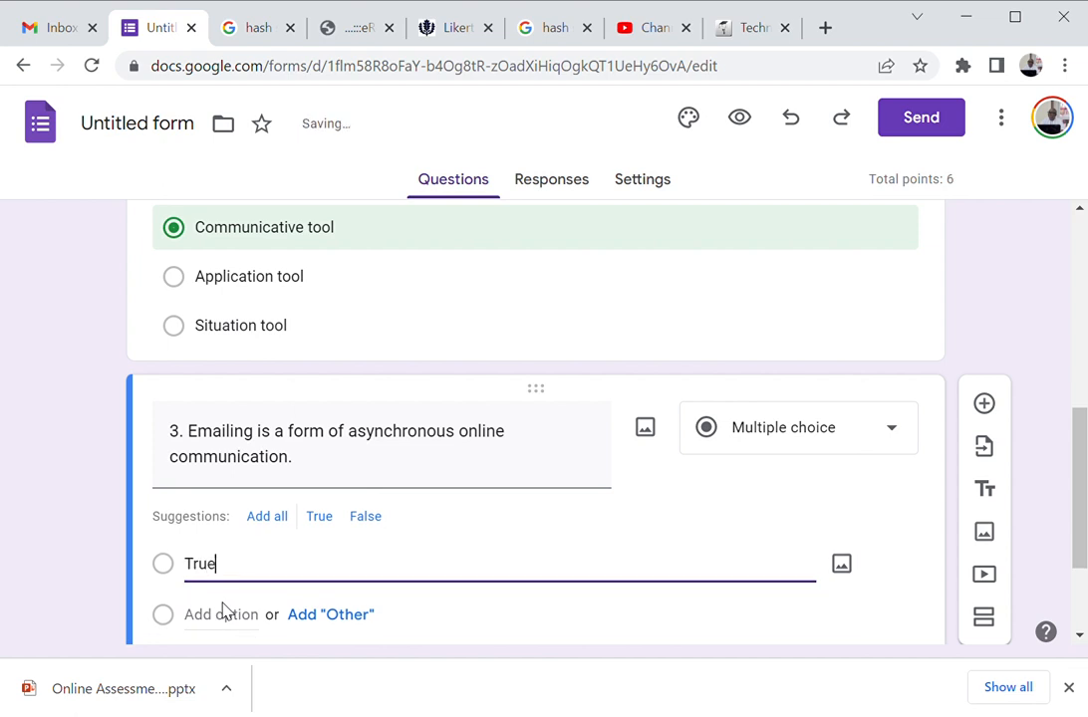
click(235, 589)
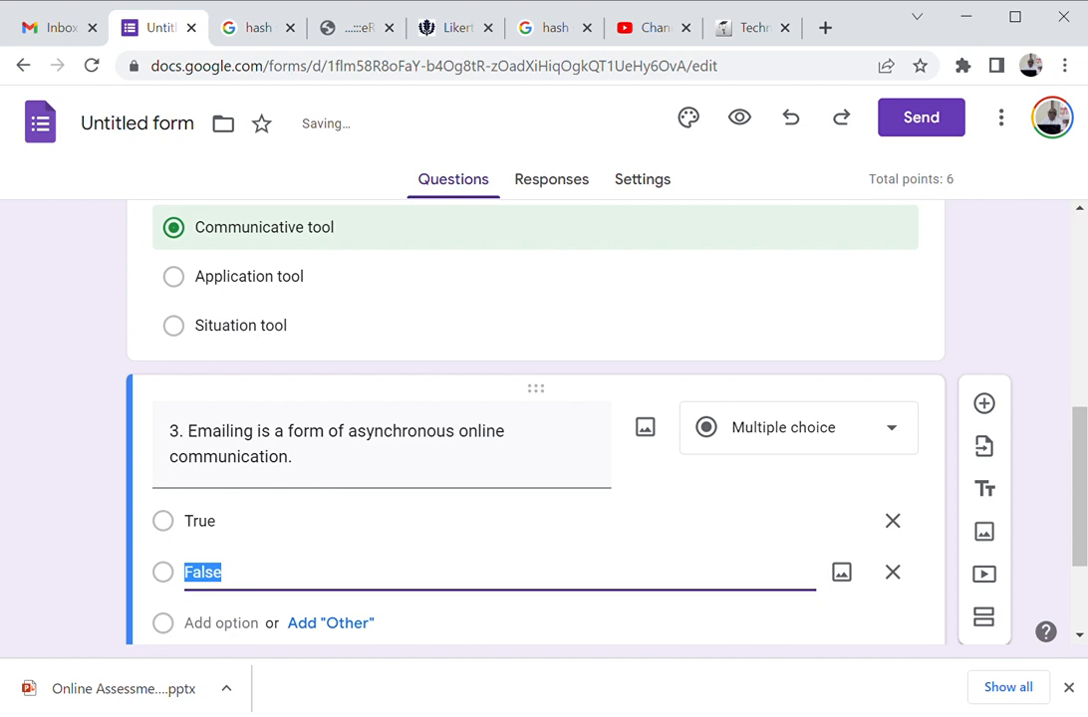
- Mark "True" as the correct answer in question 3's answer key
drag(1080, 488, 1081, 546)
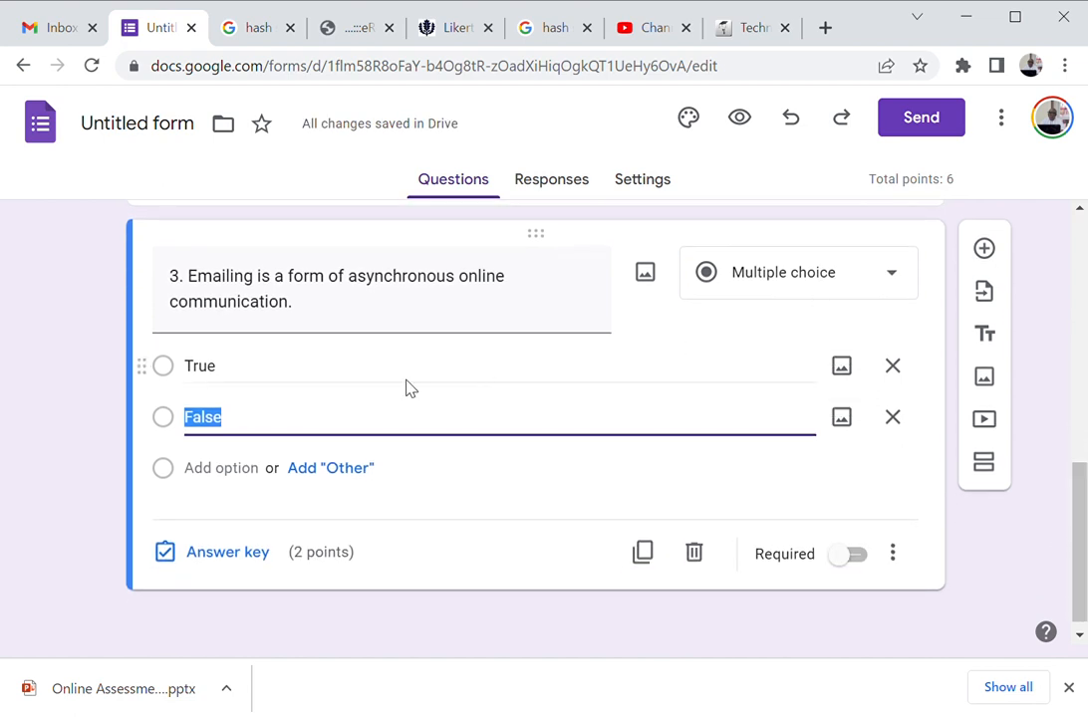
click(224, 558)
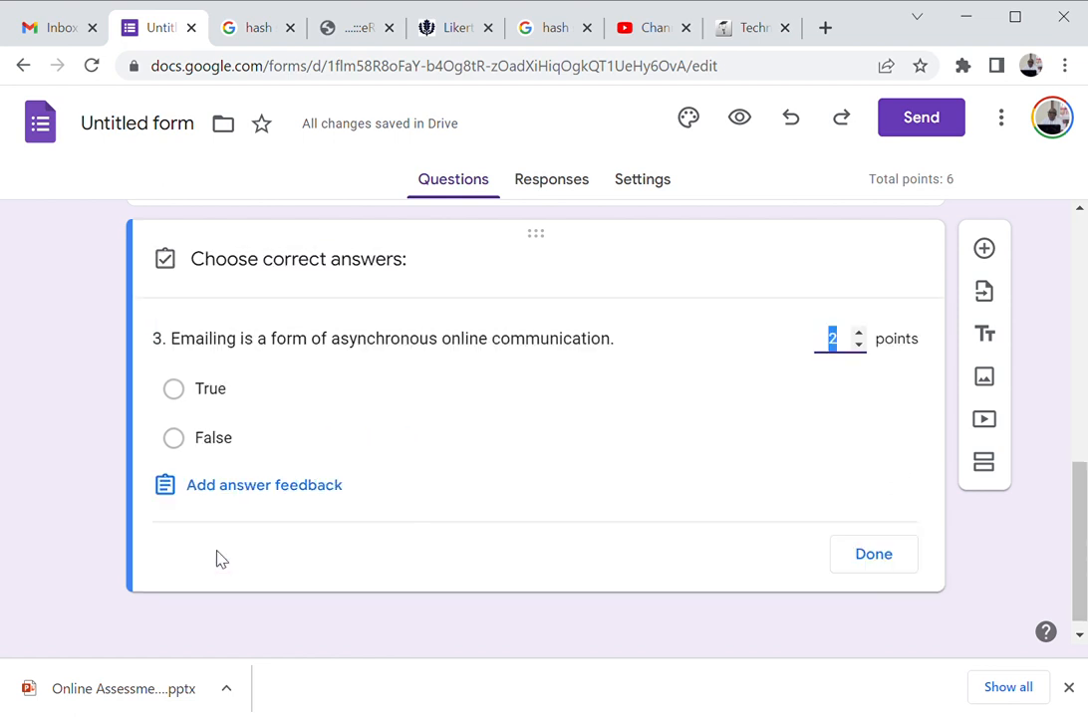
click(180, 391)
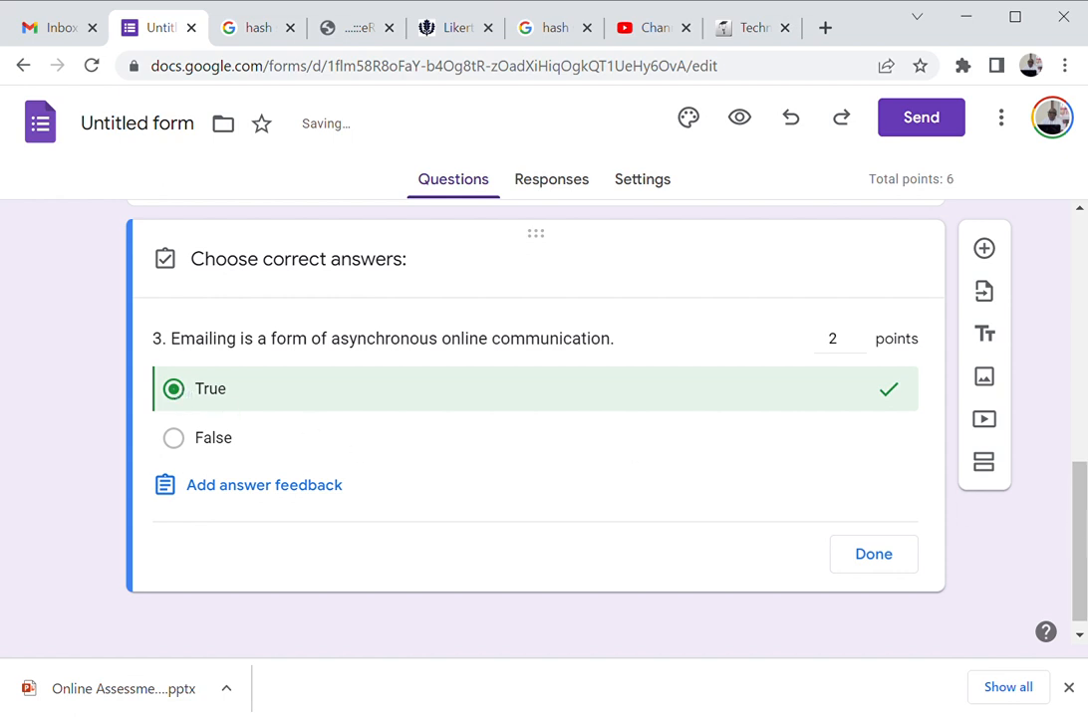
- Look over the form's heading and the first two questions with their marked answers
drag(1083, 536, 1083, 281)
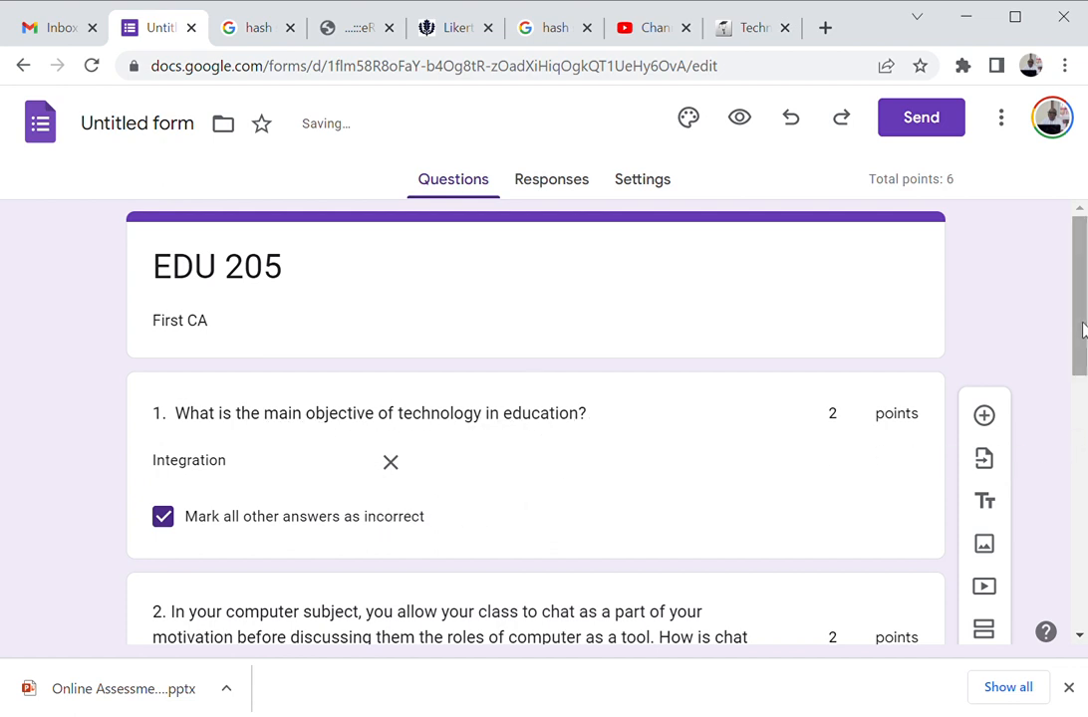
drag(1083, 323, 1079, 448)
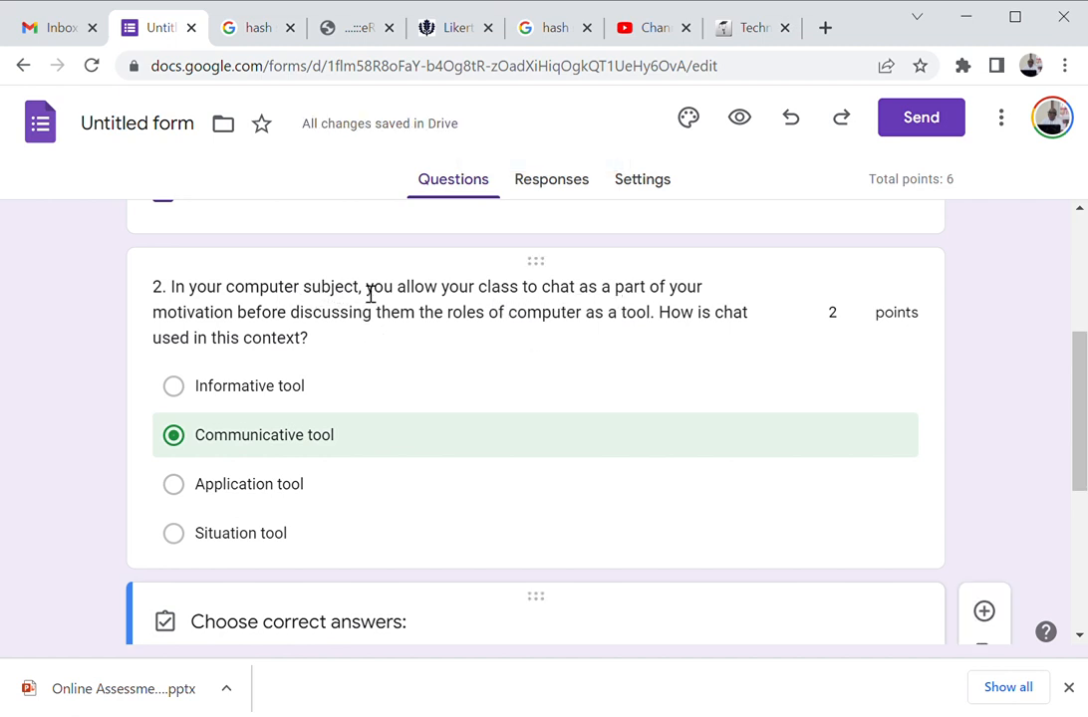
click(318, 299)
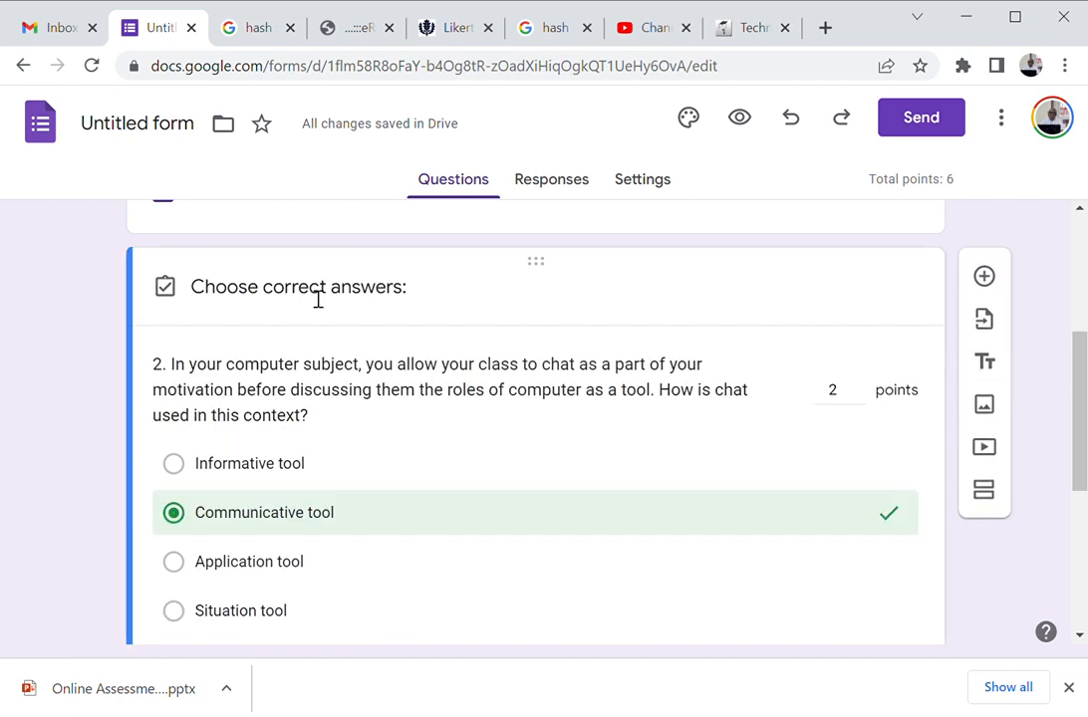
double_click(309, 402)
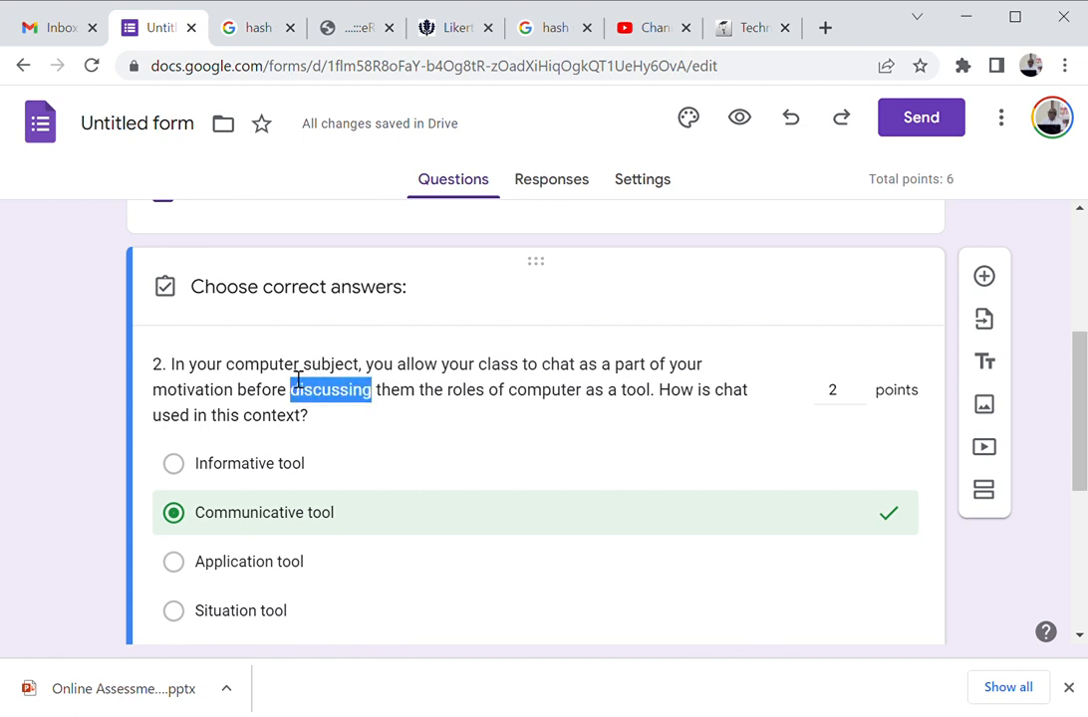
double_click(294, 371)
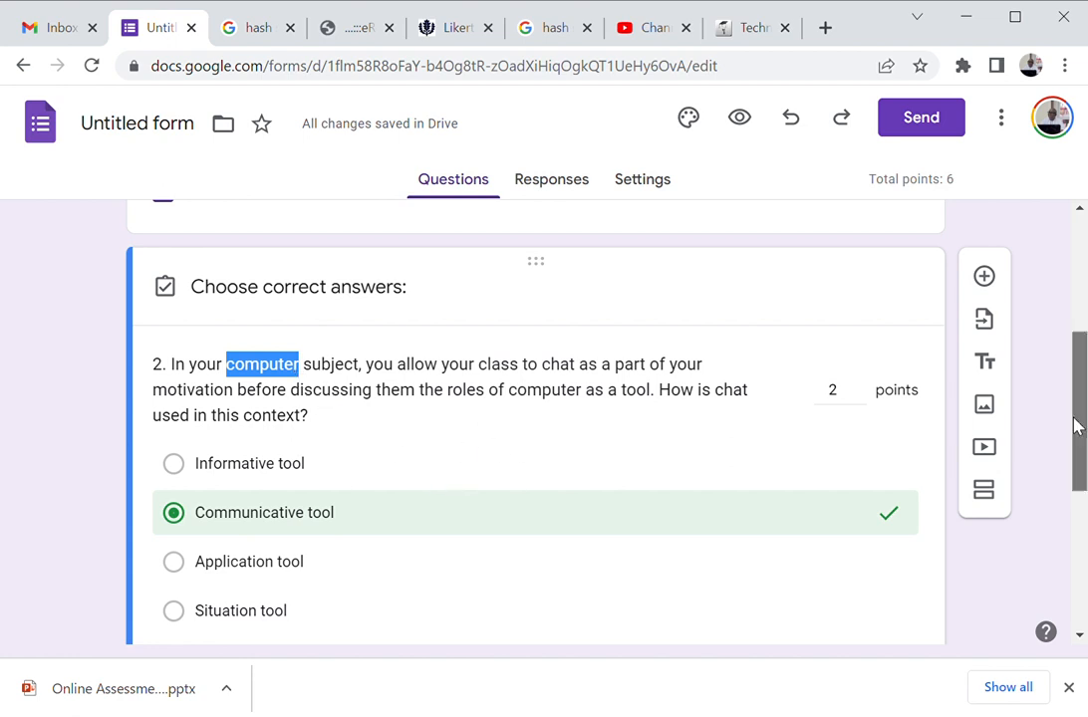
scroll(1076, 428, down, 3)
click(514, 371)
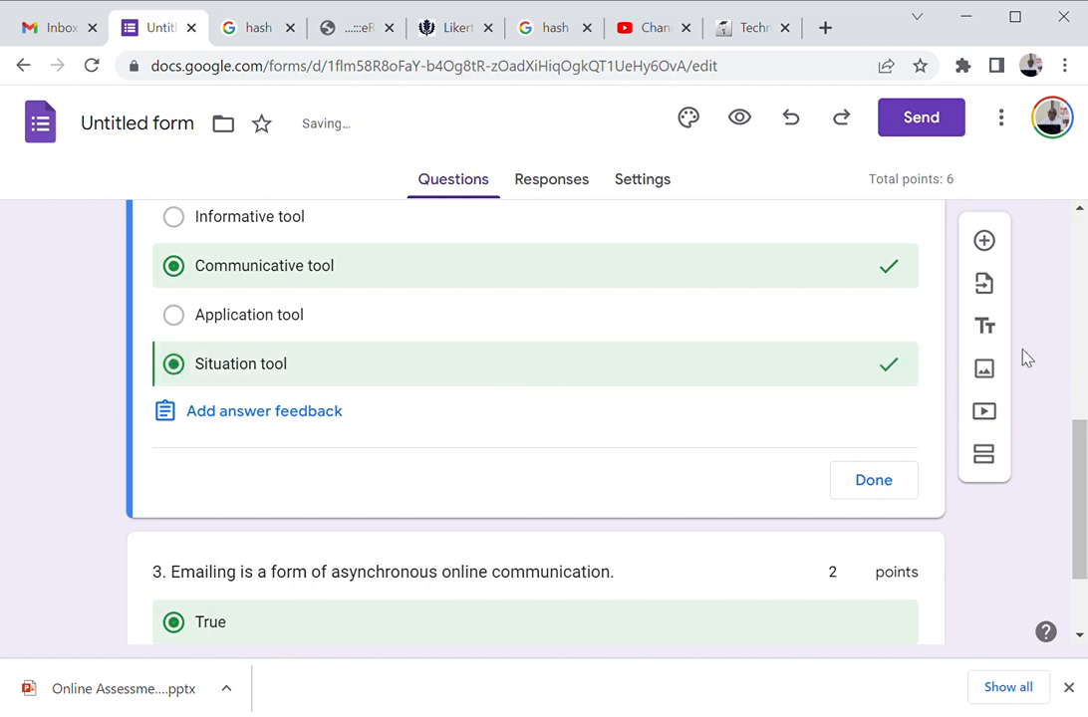
drag(1081, 440, 1076, 400)
click(195, 481)
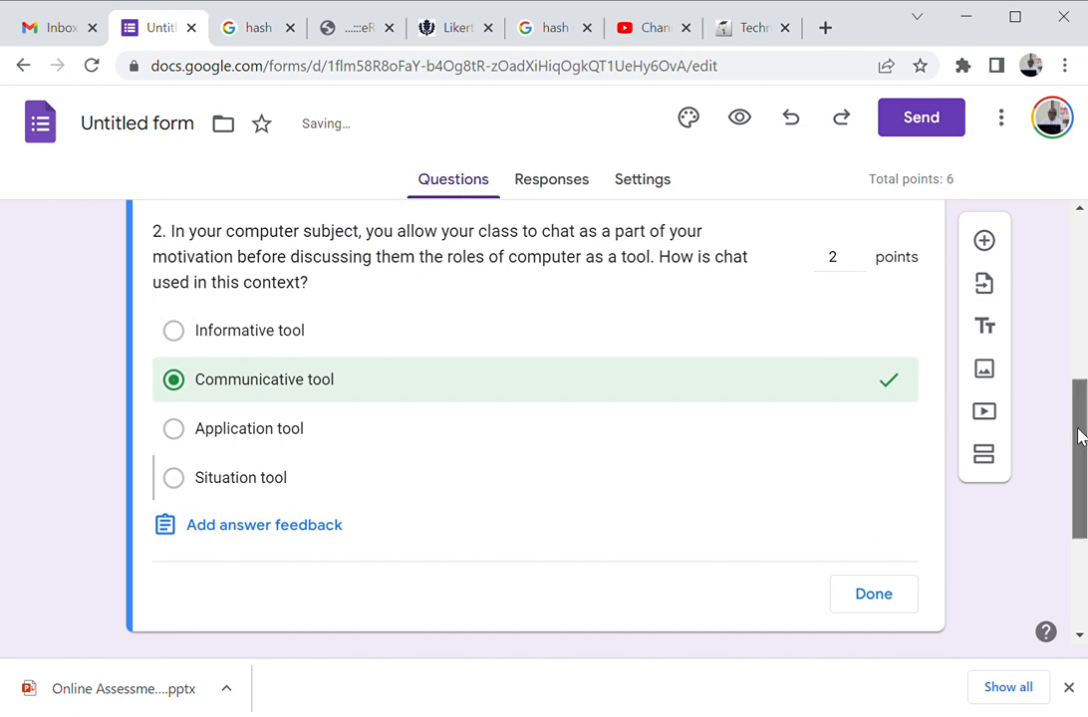
- Review the quiz settings, the form's responses and all questions from the first to the last
drag(1078, 437, 1078, 340)
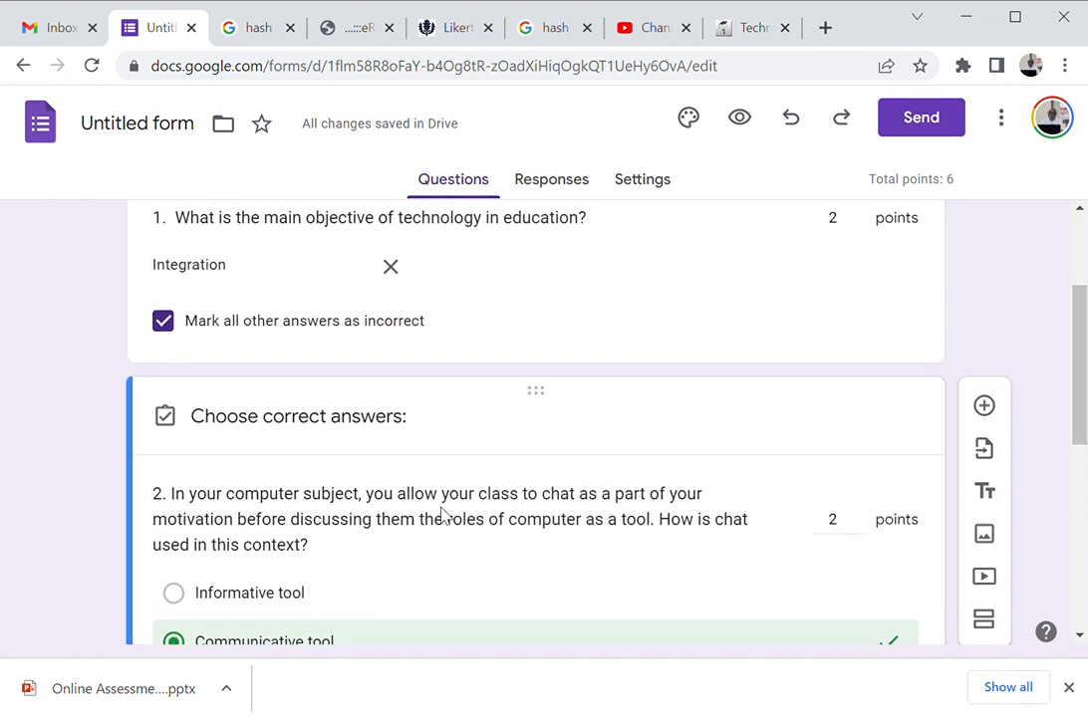
drag(306, 531, 232, 437)
click(311, 510)
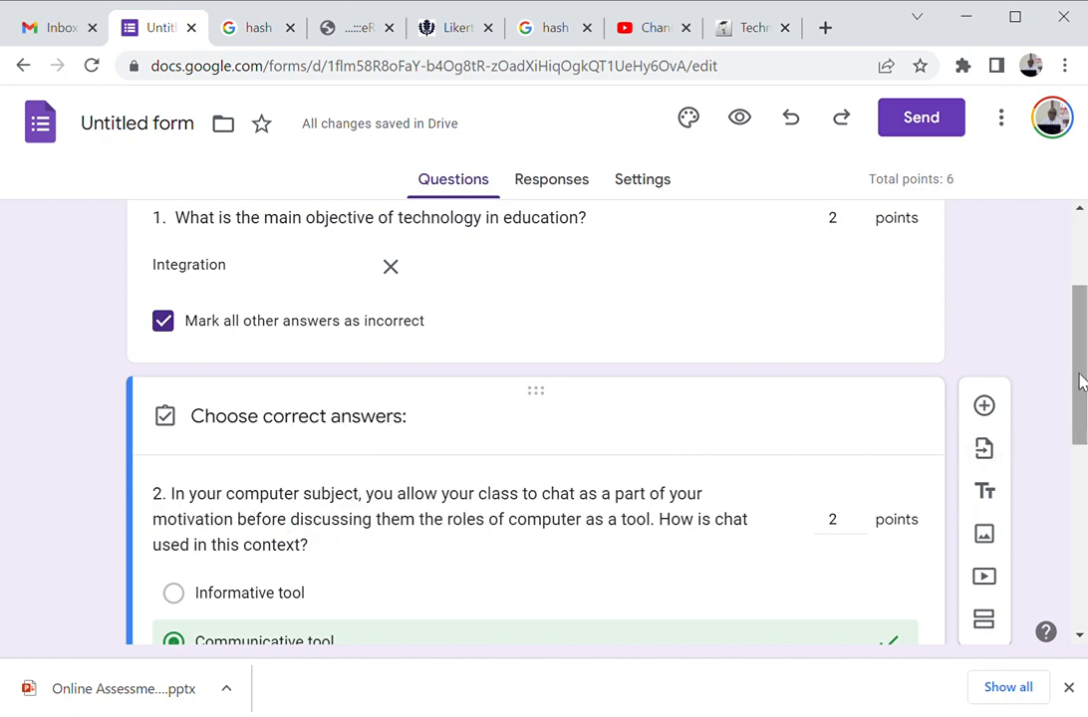
drag(1080, 379, 1083, 274)
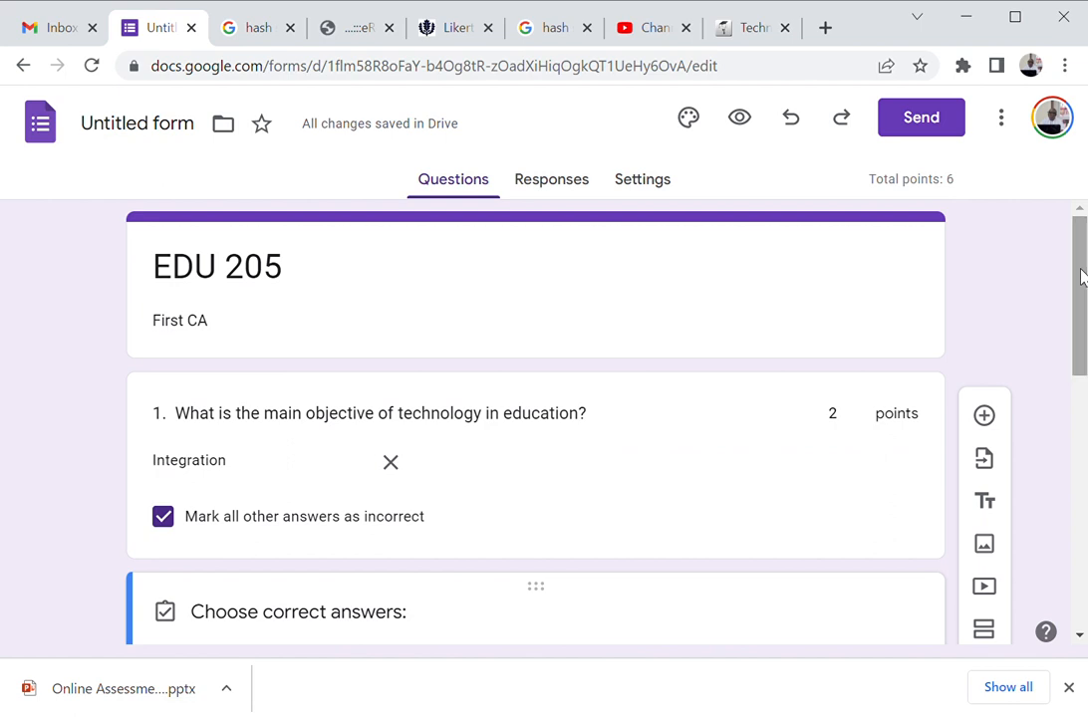
click(657, 179)
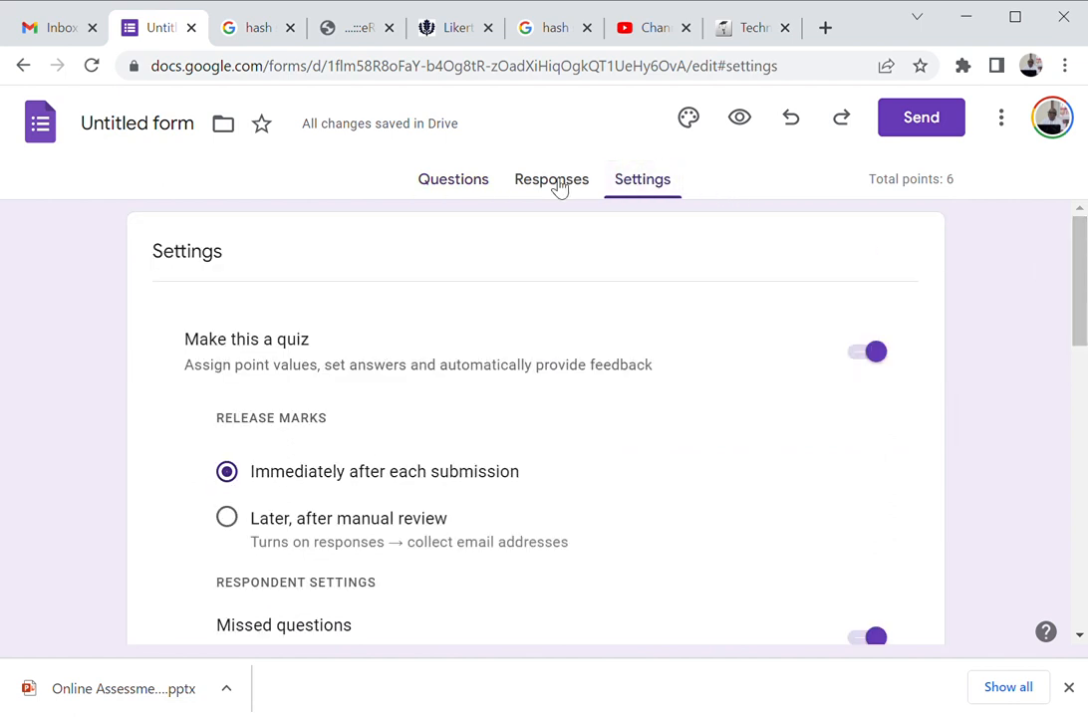
click(554, 184)
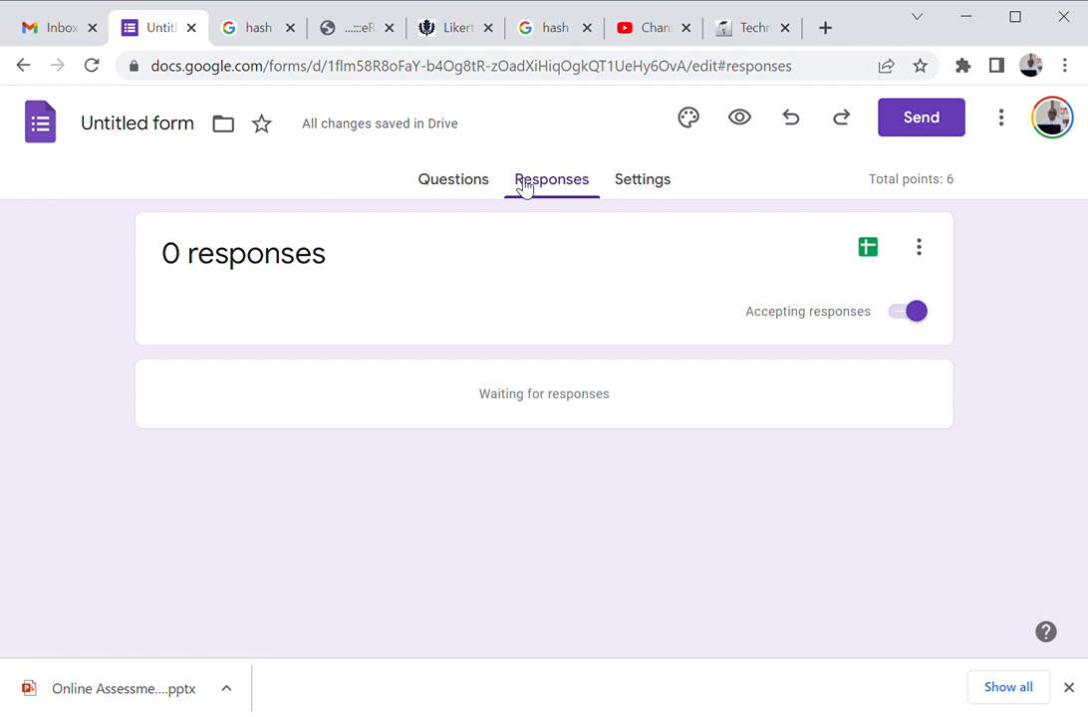
click(453, 186)
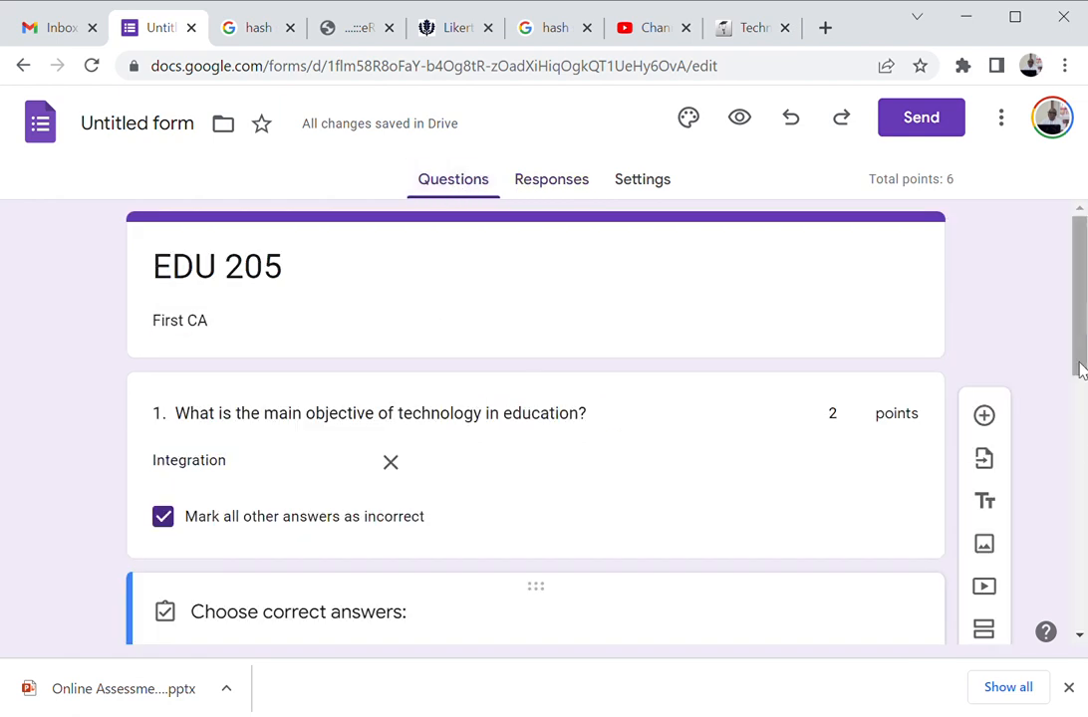
drag(1082, 346, 1078, 600)
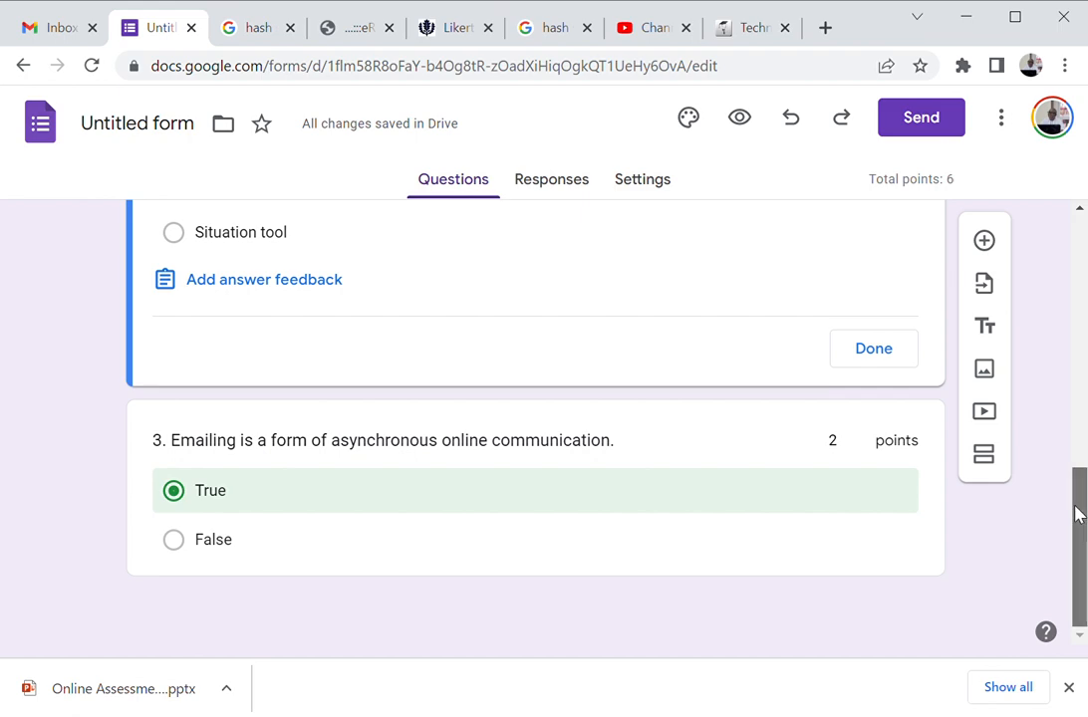
drag(1083, 512, 1081, 239)
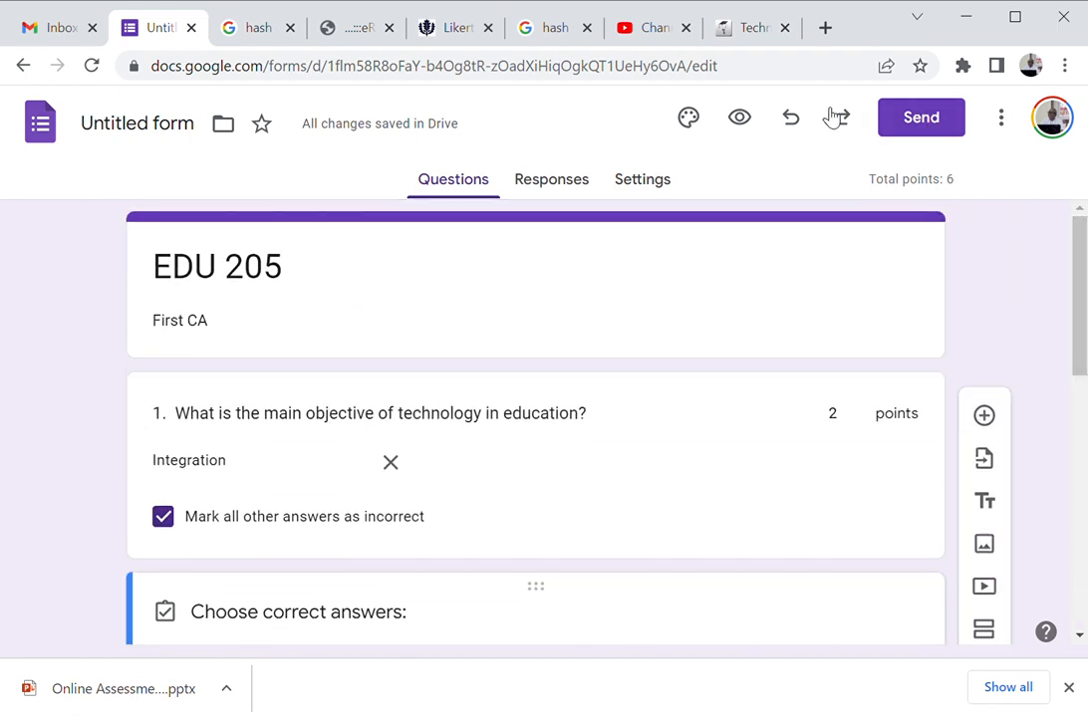
- Examine the form theme's text style, header image, colour and background options
click(689, 126)
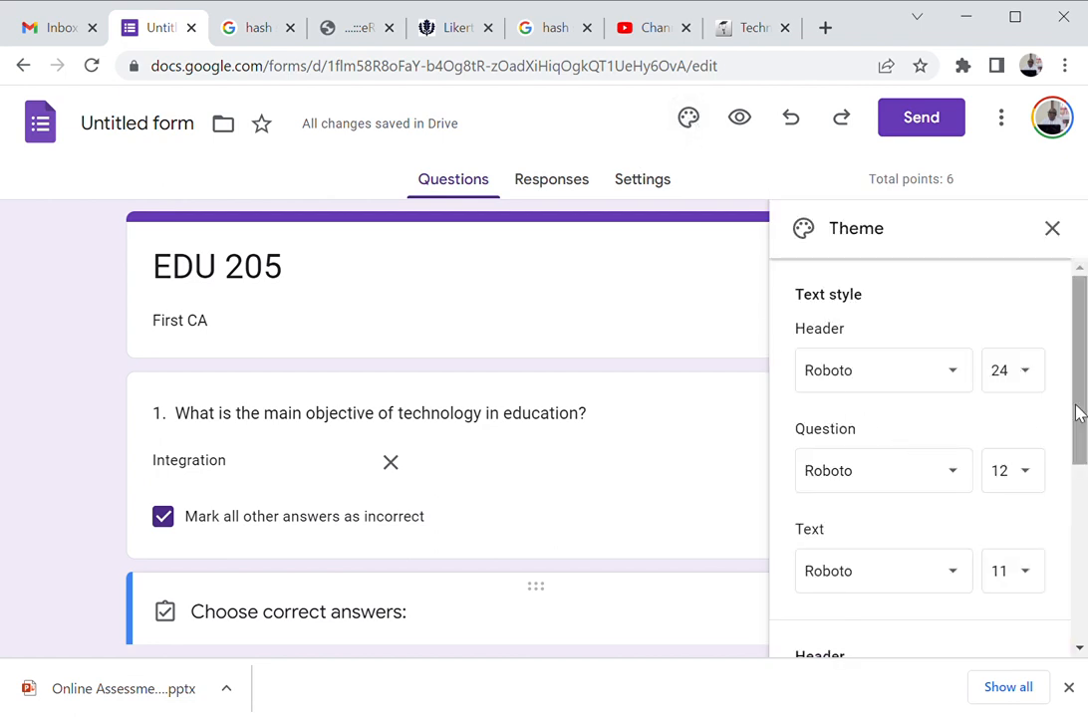
drag(1077, 413, 1064, 598)
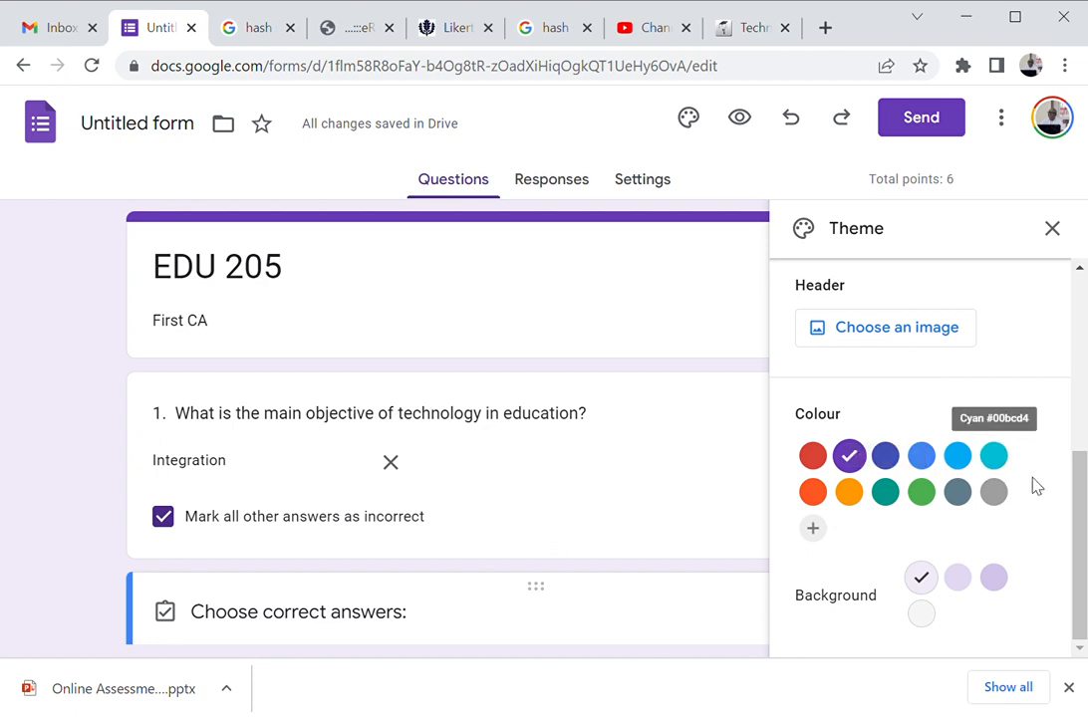
drag(1078, 494, 1080, 274)
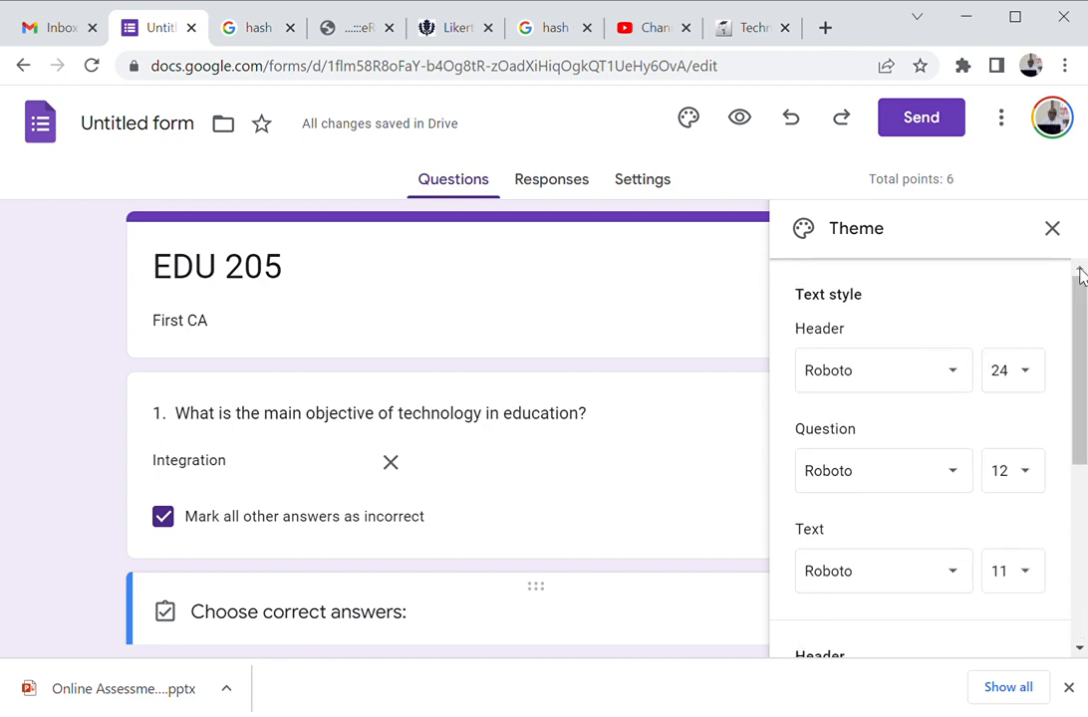
- Preview the form and answer question 1 with "Integration" and question 2 with "Communicative tool"
click(744, 127)
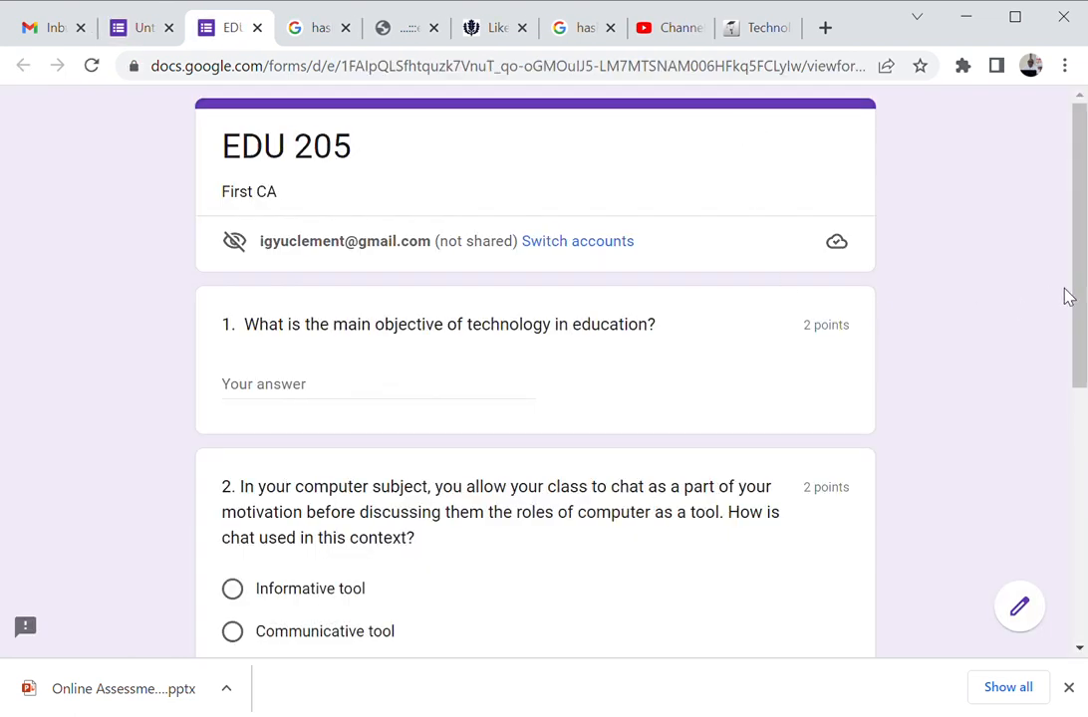
drag(1075, 291, 1026, 303)
click(383, 367)
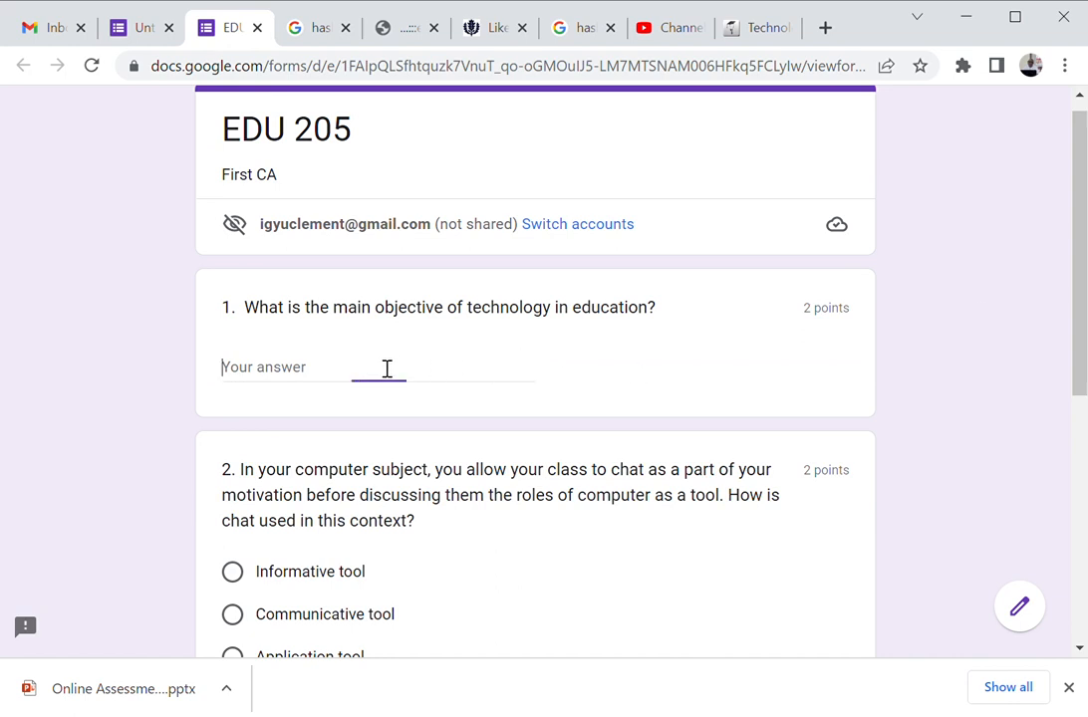
text(u)
key(BackSpace)
key(BackSpace)
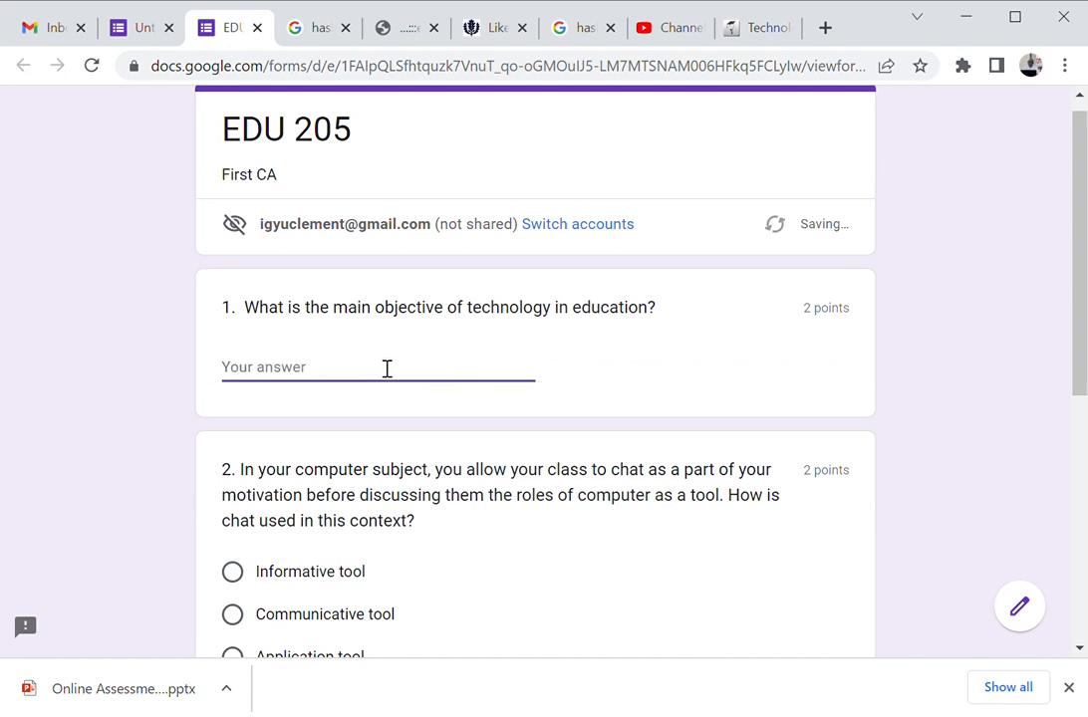
text(Integration)
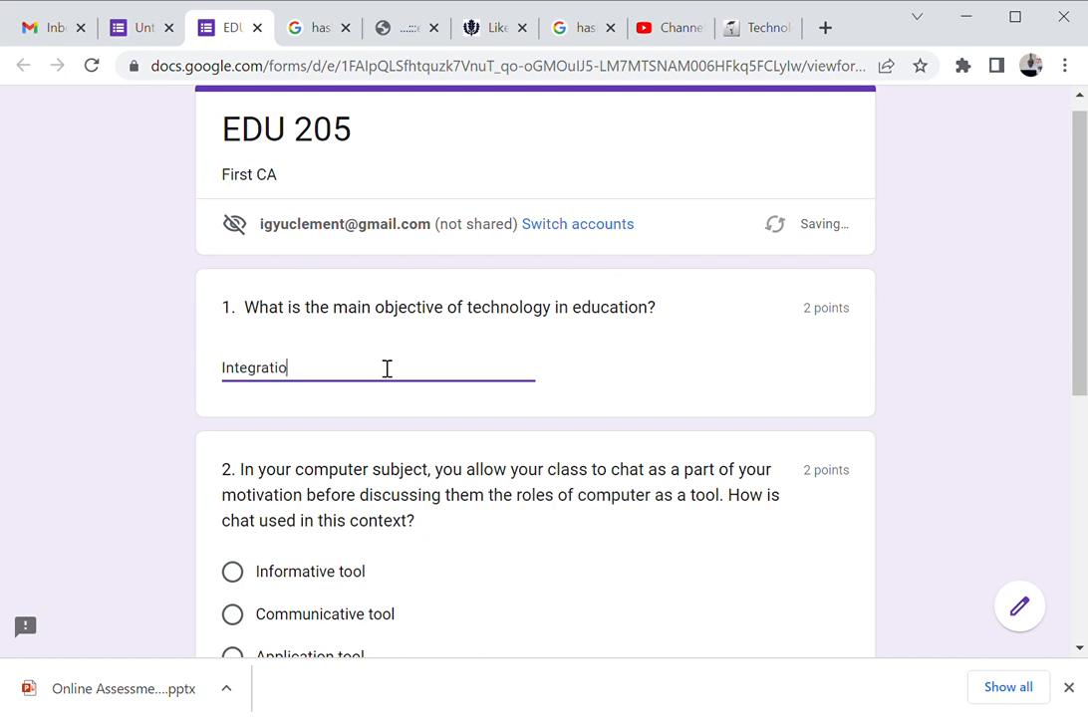
click(235, 623)
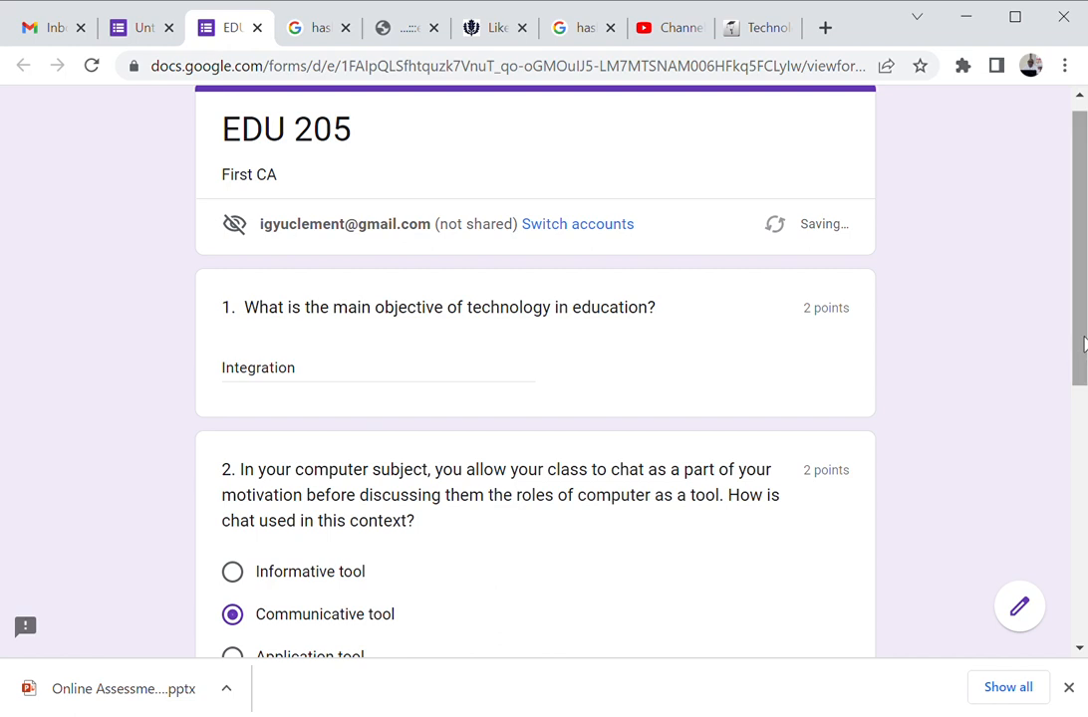
- Answer question 3 with "True" and submit the completed quiz
drag(1078, 340, 1076, 576)
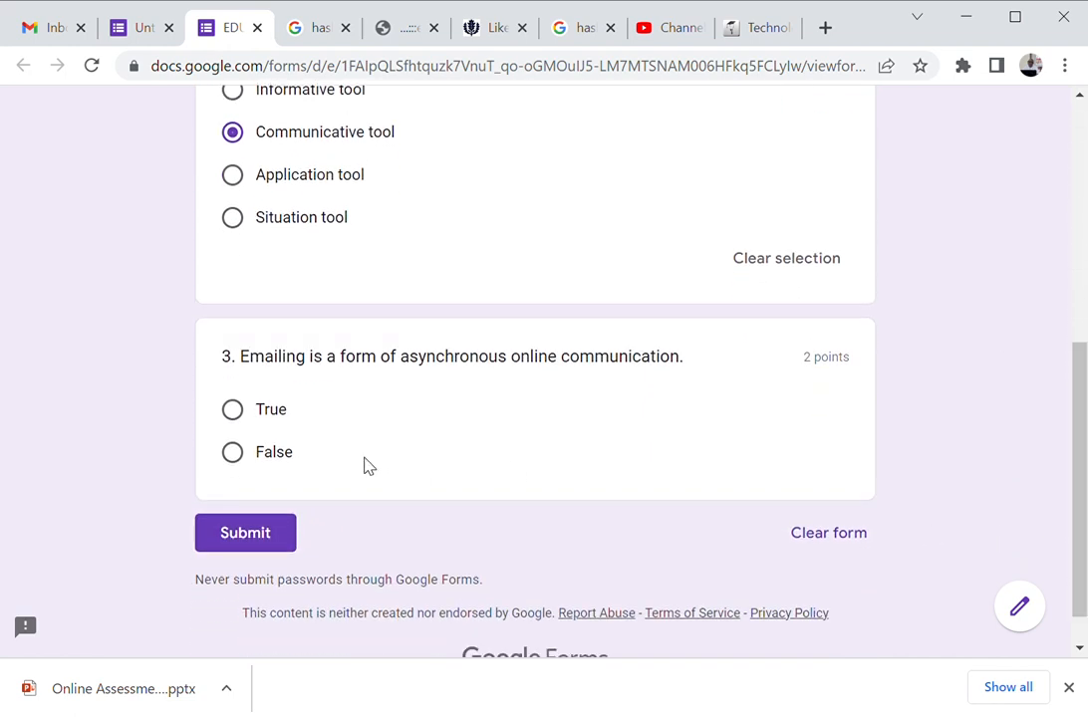
click(234, 417)
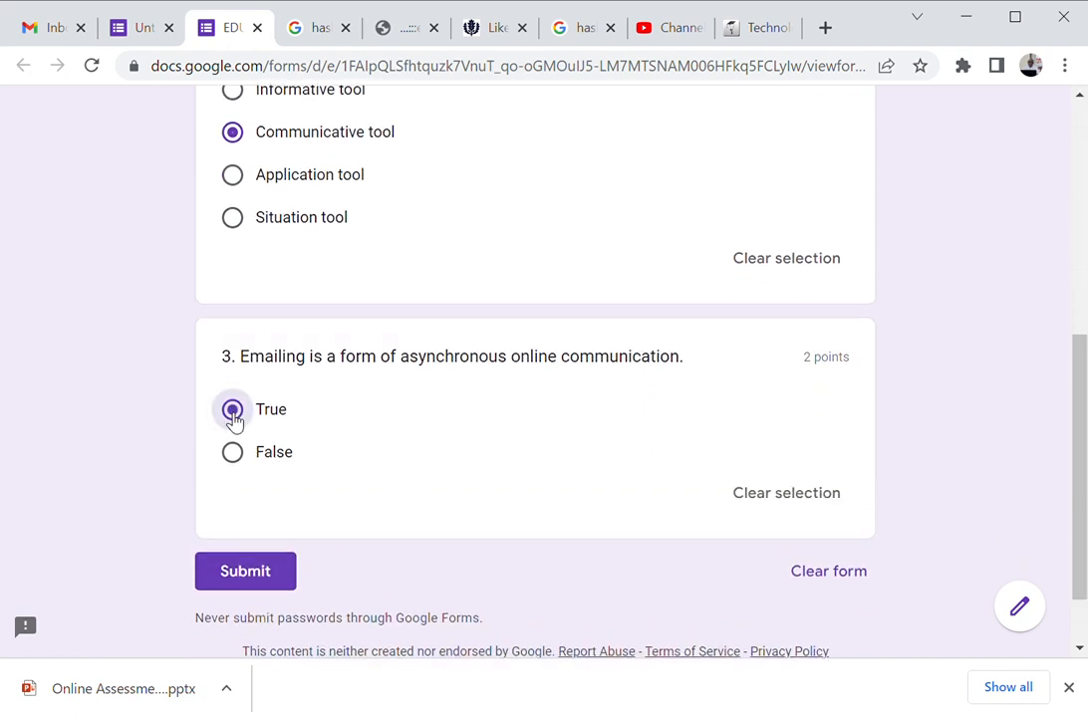
click(250, 582)
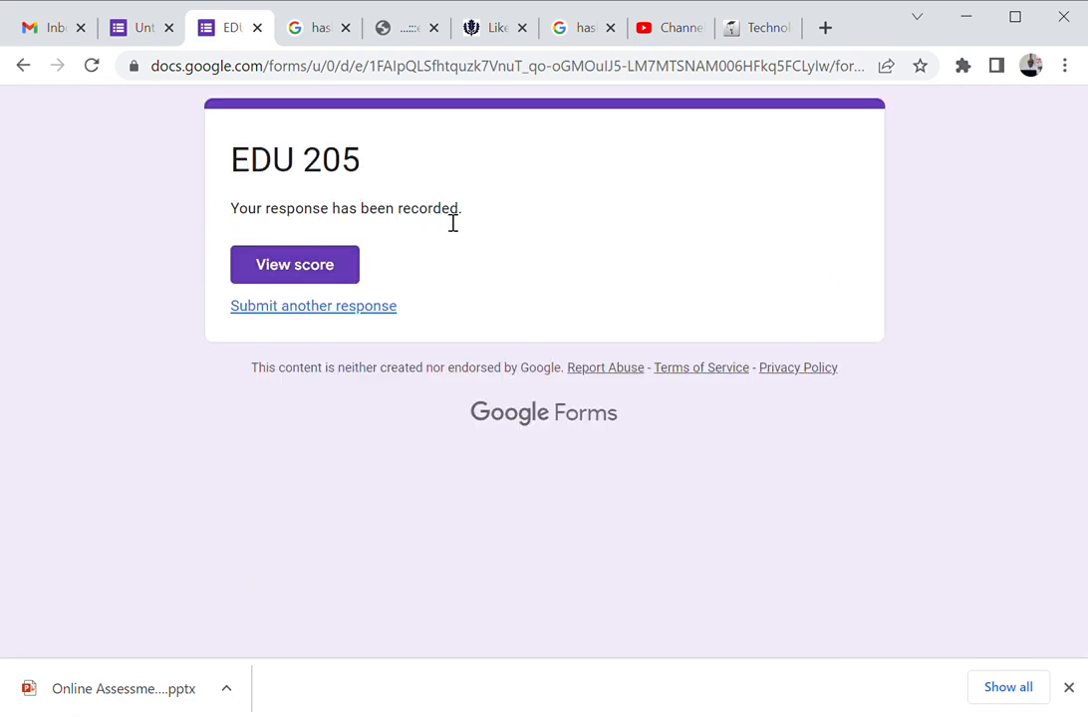
- Return to the form editor, close the theme options, and review the response summary and quiz settings
click(139, 33)
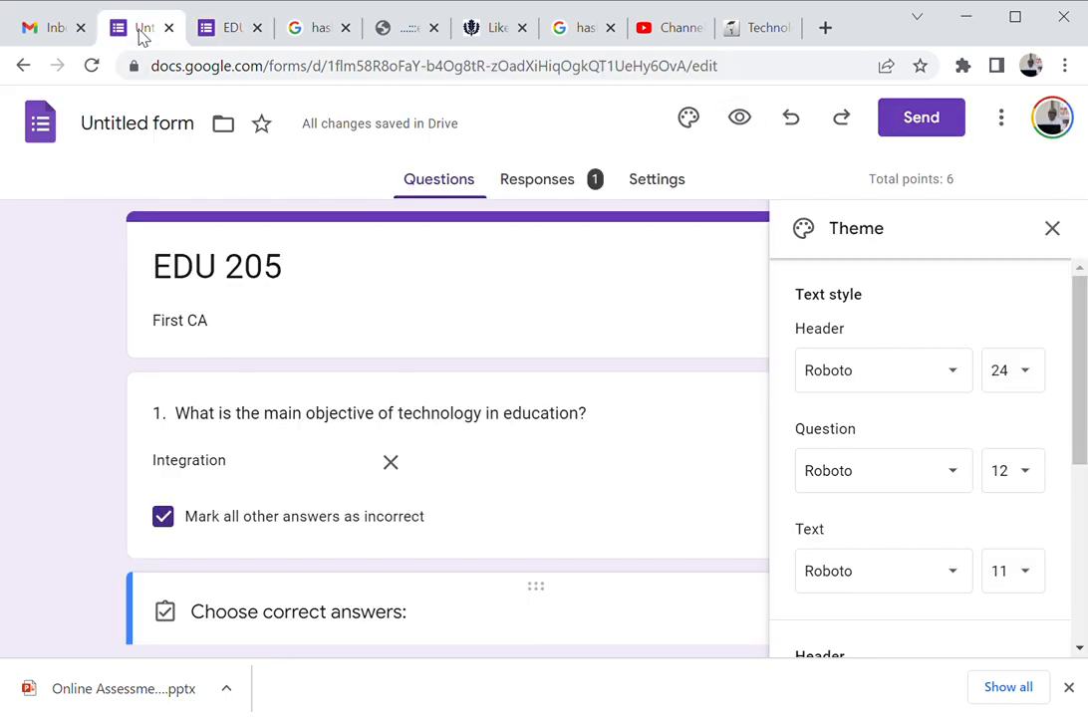
click(554, 190)
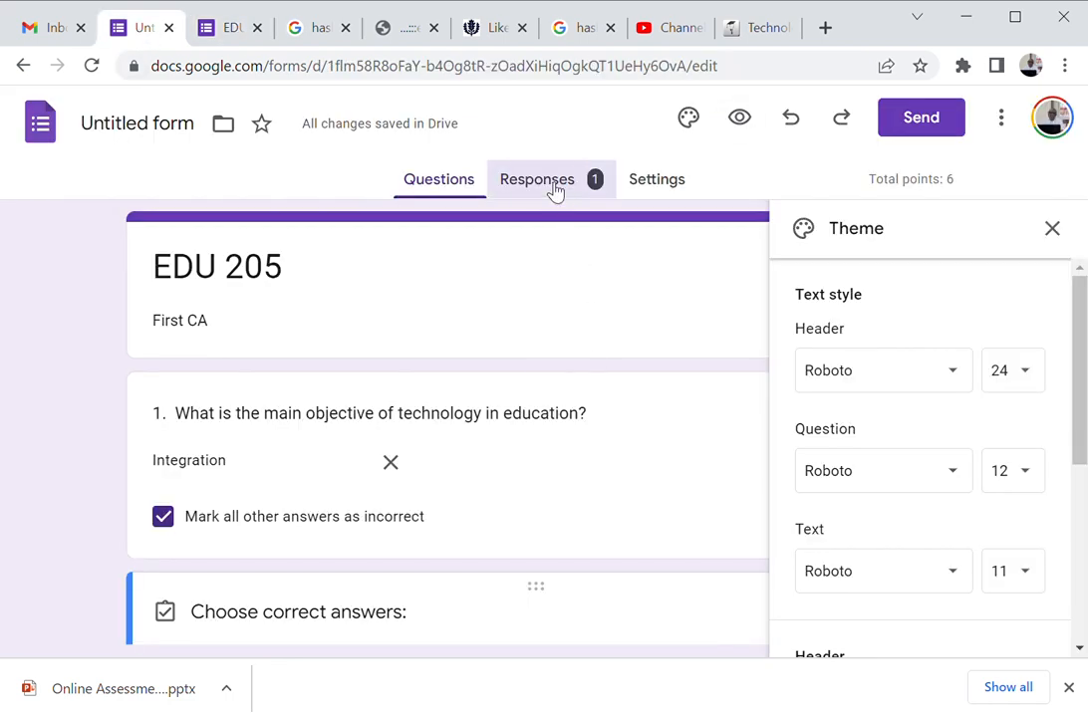
click(1051, 233)
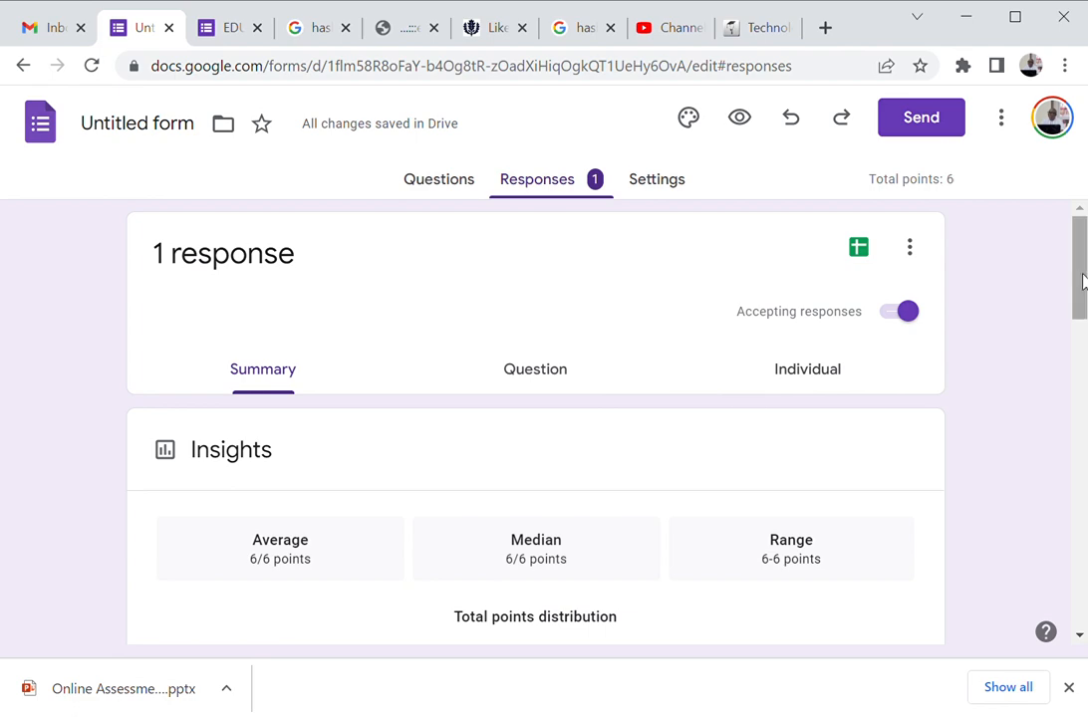
drag(1079, 280, 1060, 262)
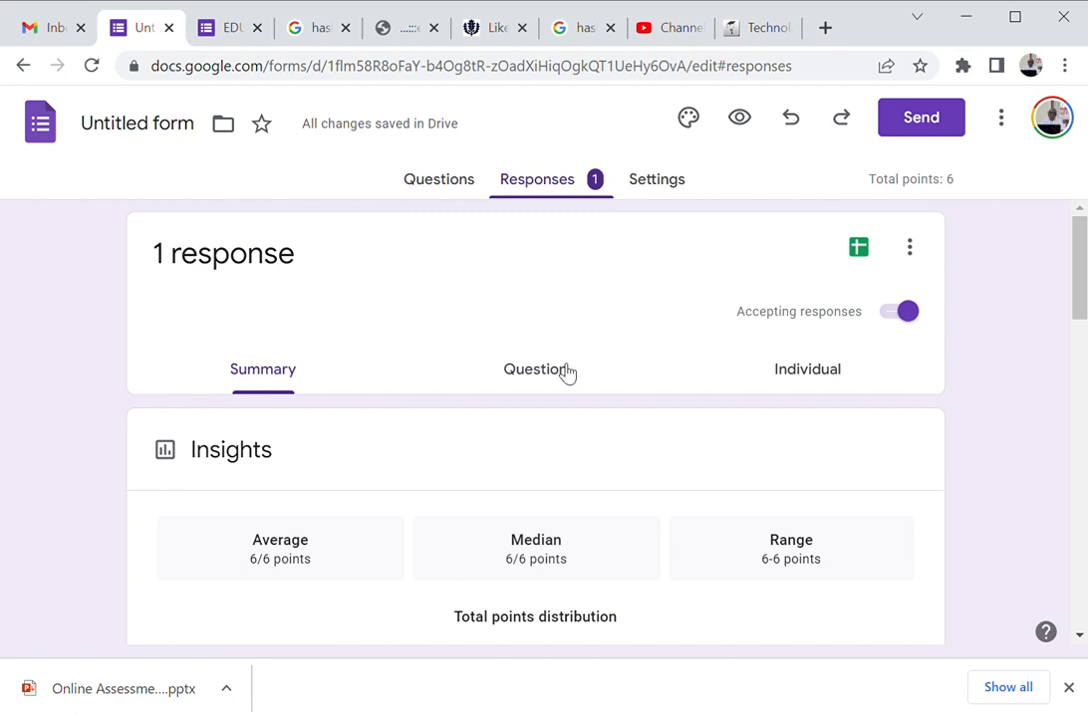
click(658, 179)
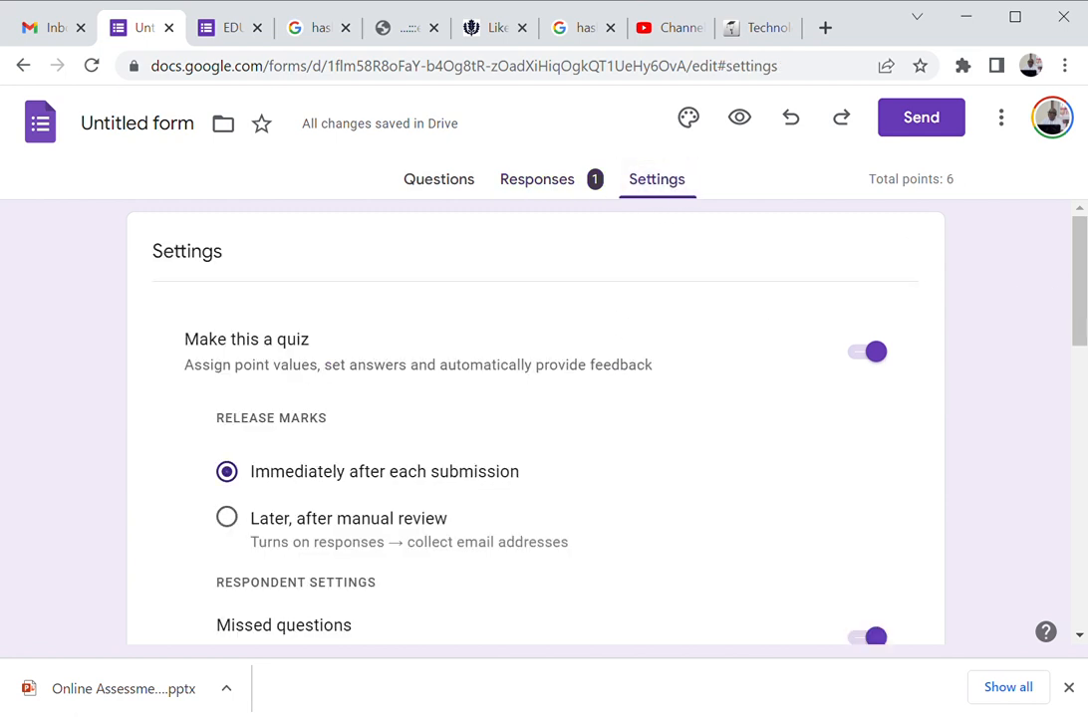
mouse_move(1076, 289)
mouse_down()
mouse_move(1083, 481)
mouse_move(1081, 279)
mouse_up()
- Start sending the form by email and address the invitation to a suggested contact
click(921, 118)
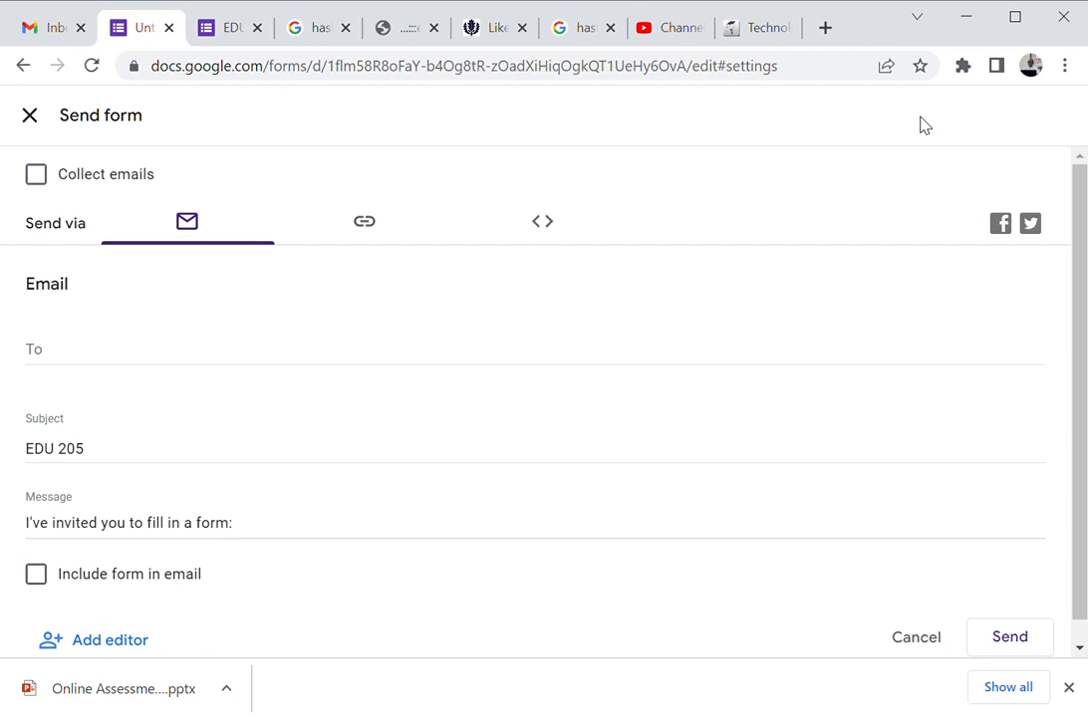
click(74, 362)
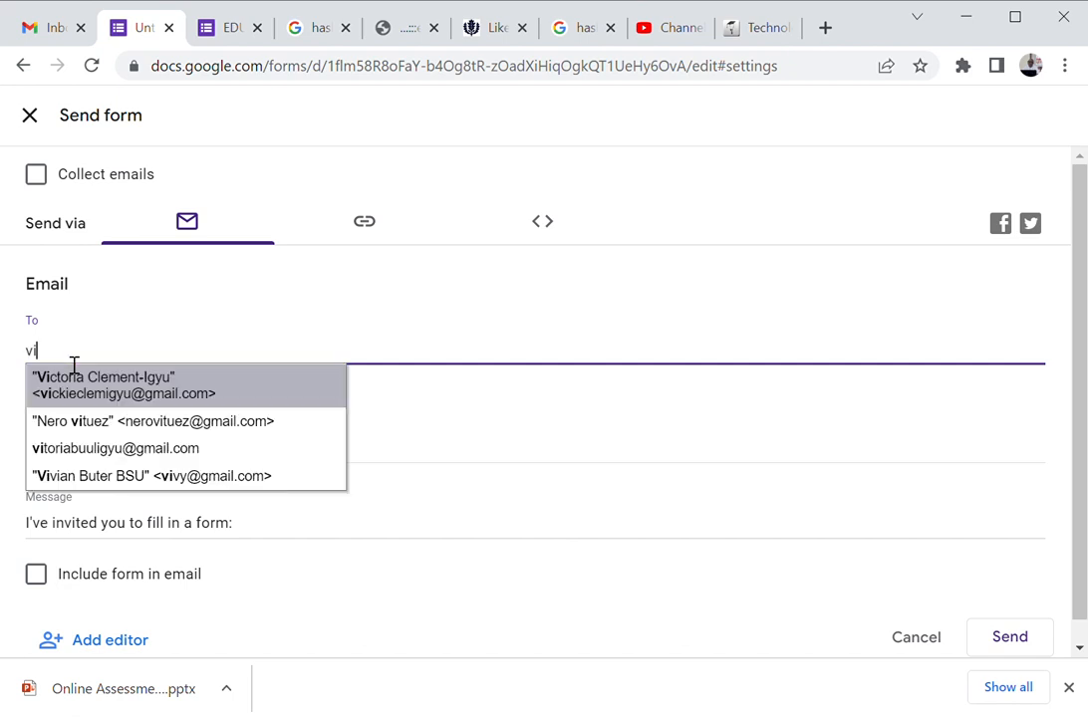
text(vi)
click(103, 395)
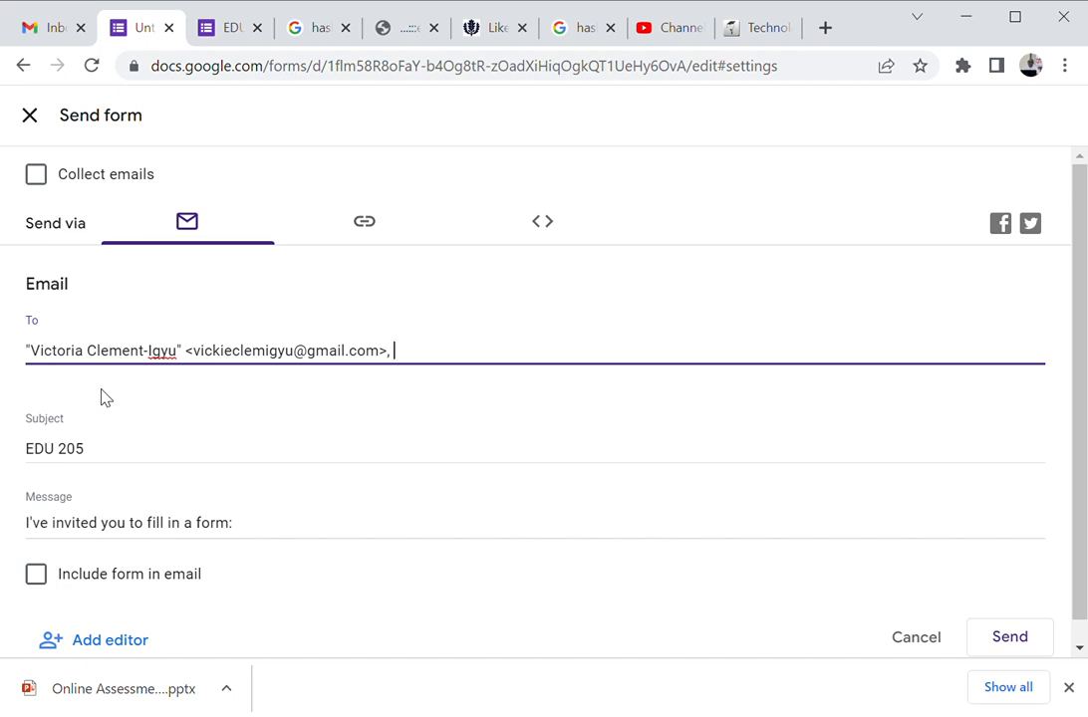
- Examine the form's shareable link and the email invitation, and leave the send options without sending
click(369, 229)
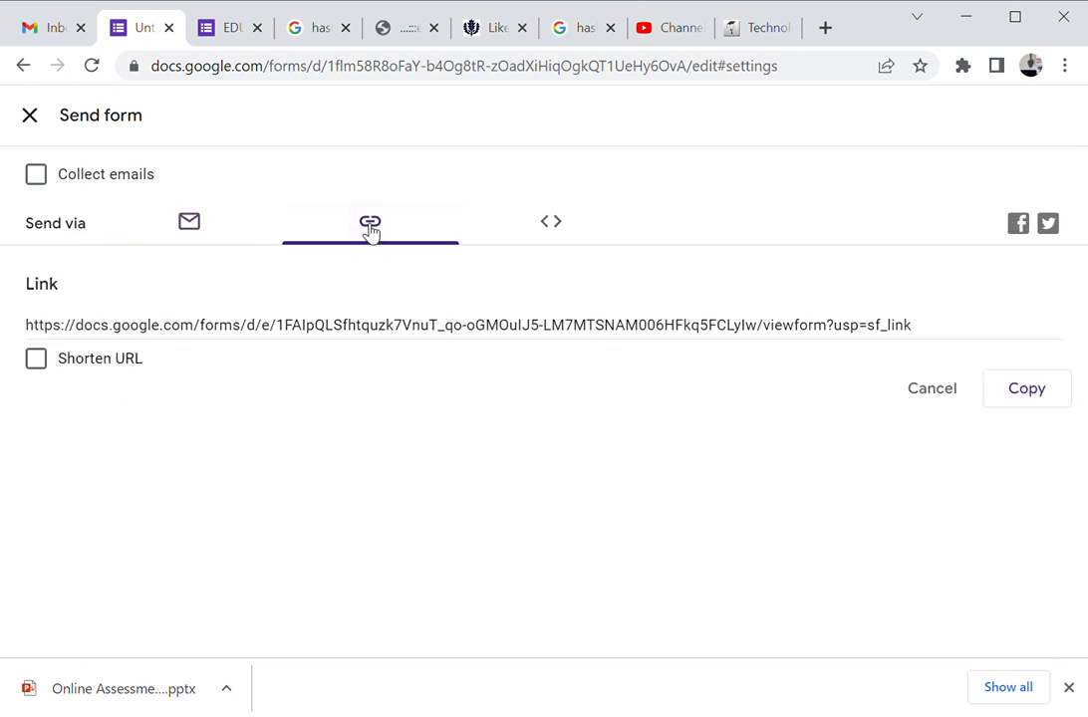
click(940, 342)
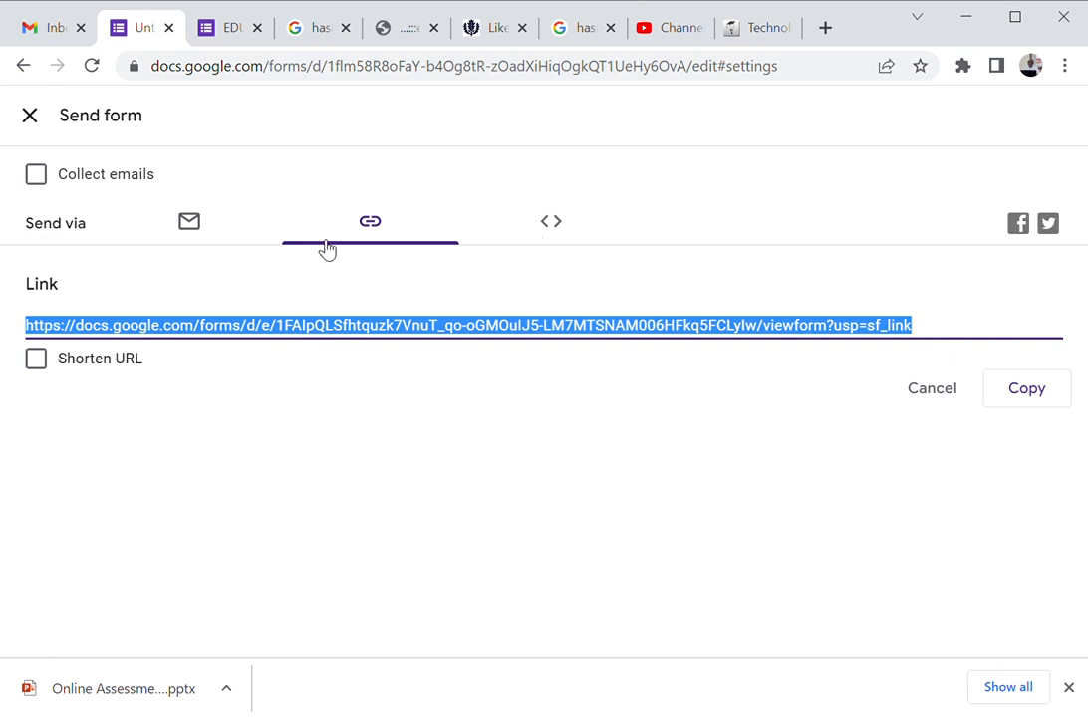
click(206, 238)
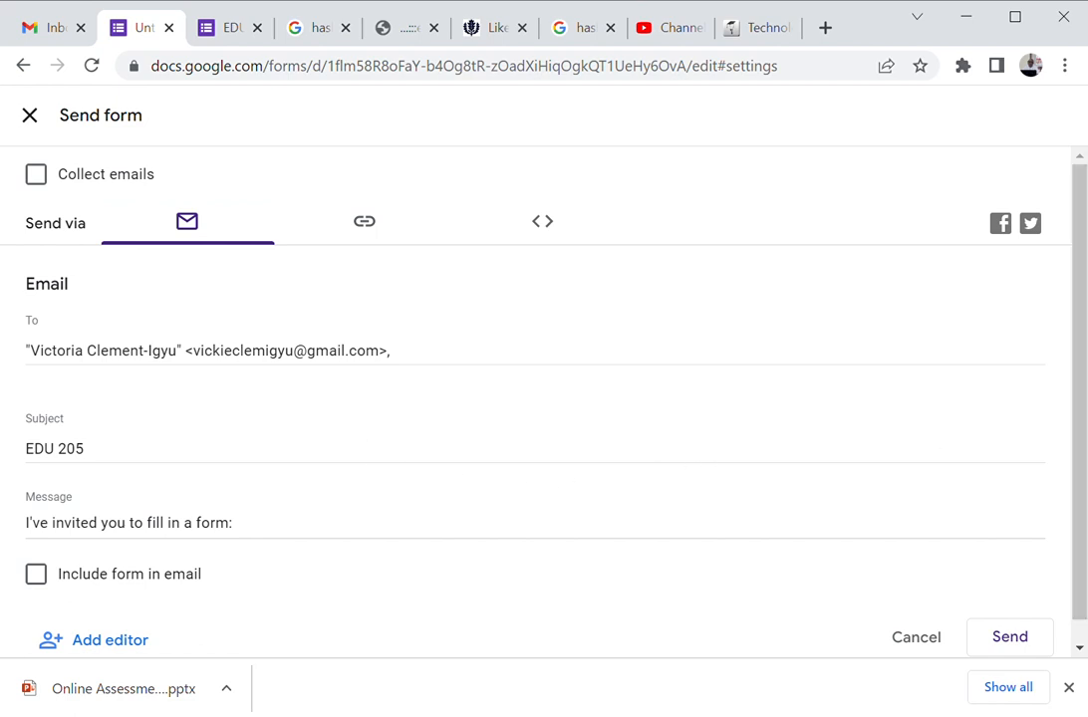
drag(1079, 380, 1080, 460)
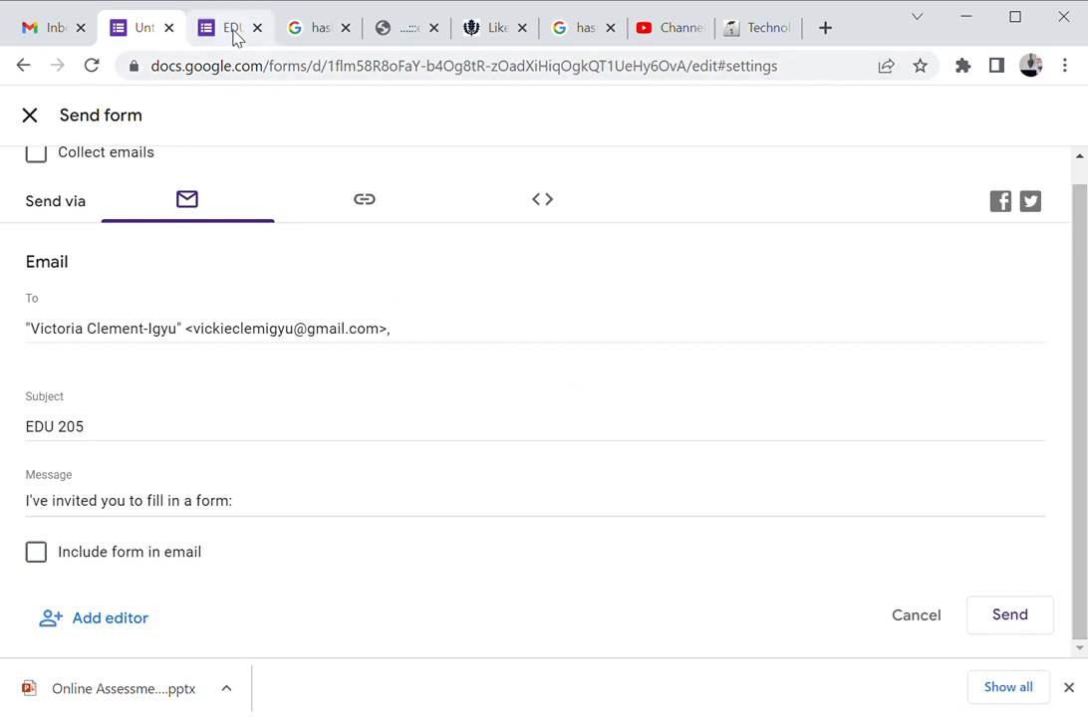
click(24, 69)
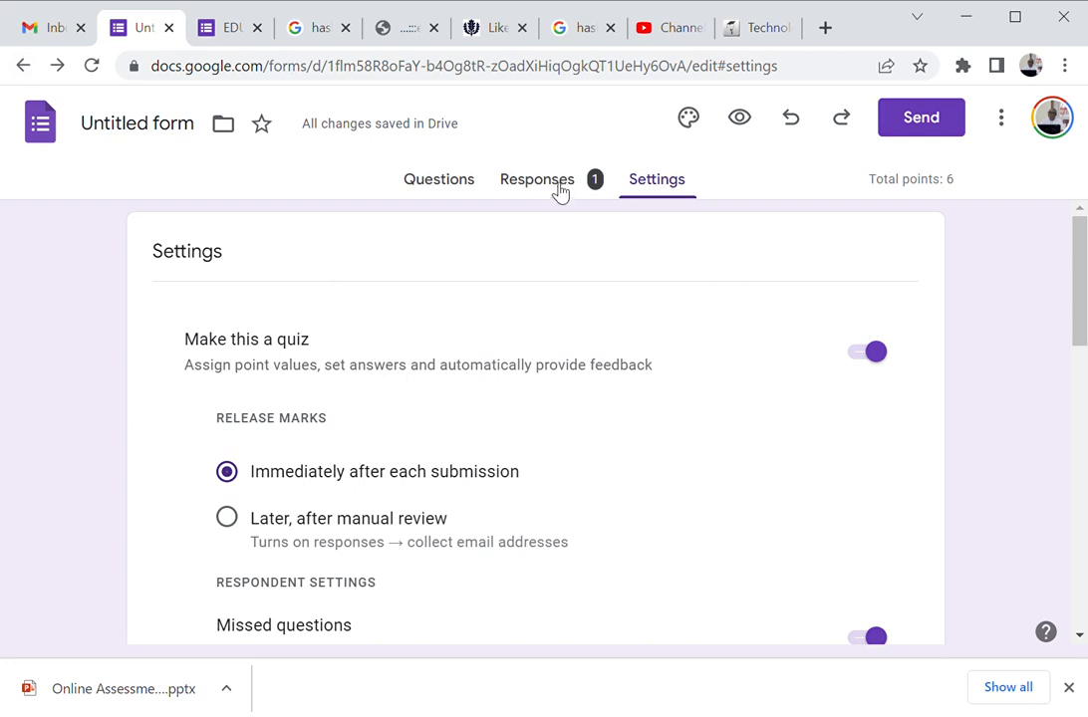
- Check the response summary again and look through the form's questions
click(558, 182)
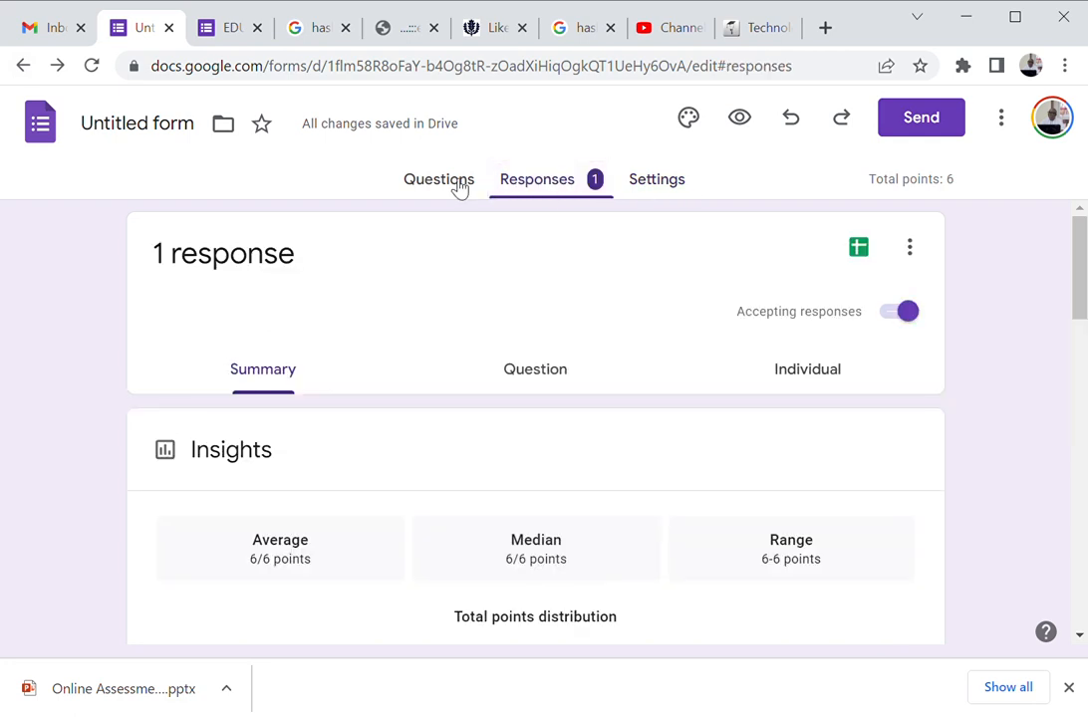
click(459, 187)
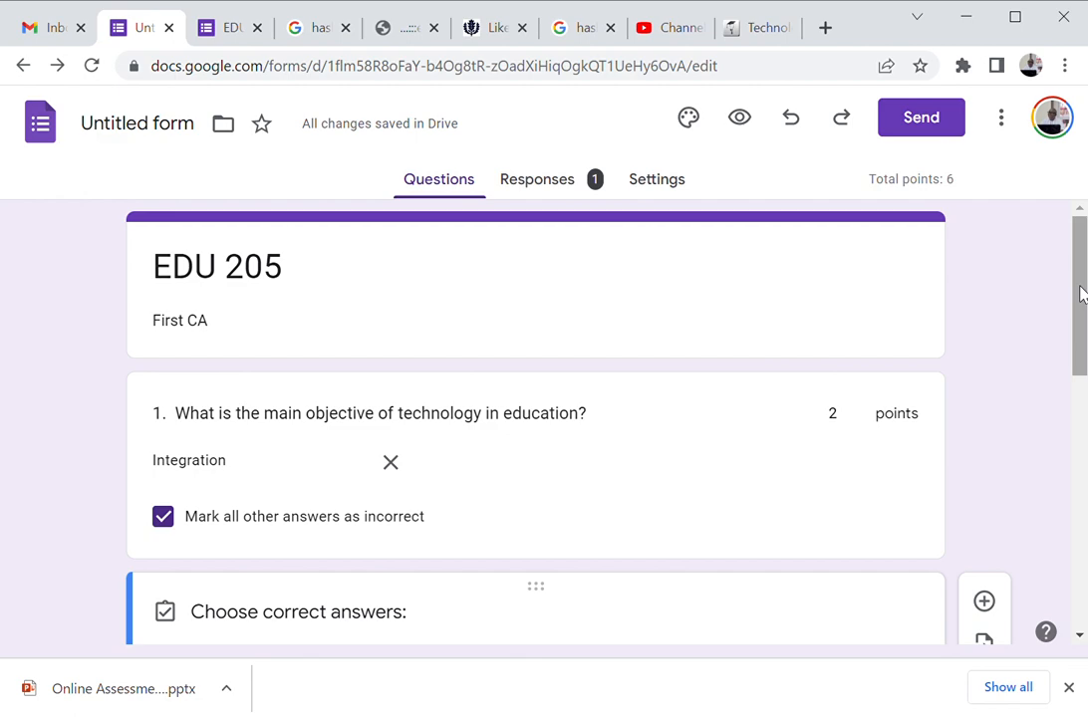
drag(1080, 292, 1076, 235)
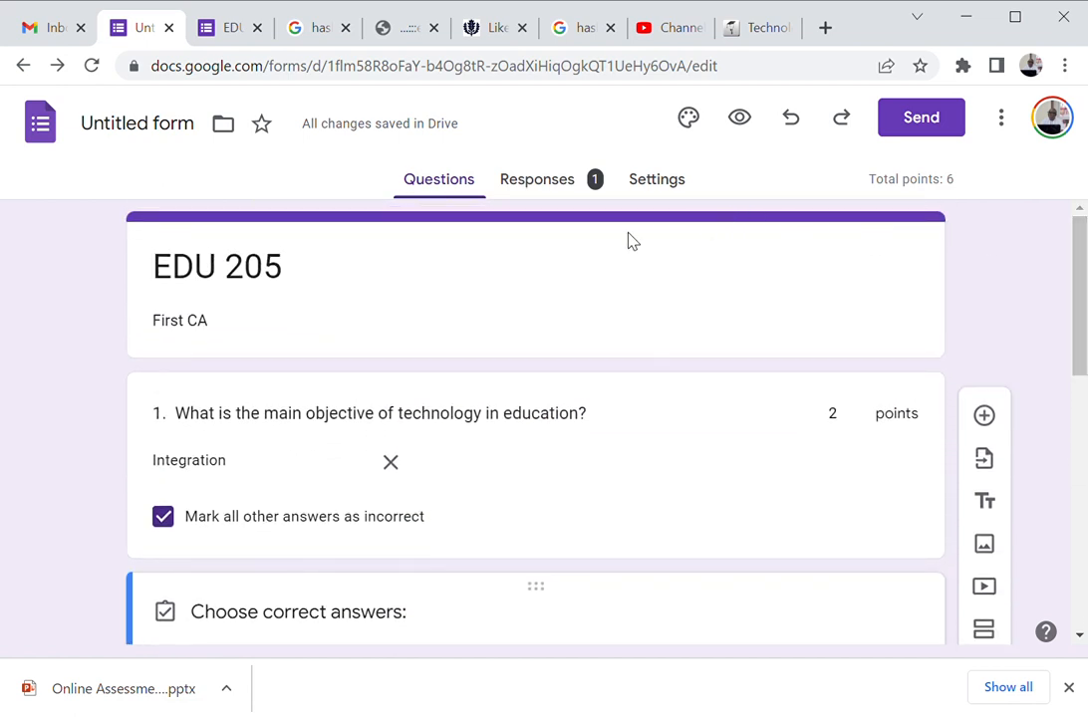